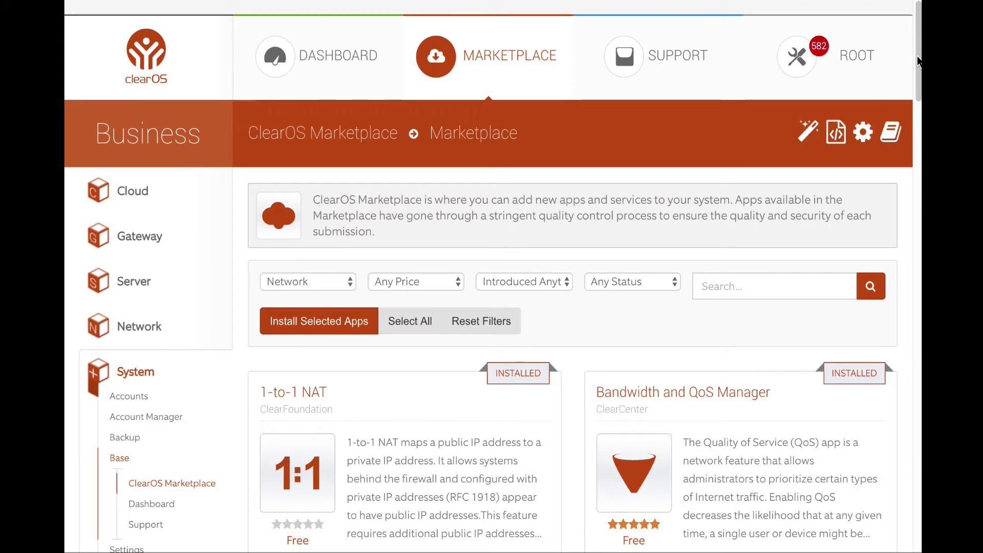
# - Expand the Network category in the navigation and show its Infrastructure apps
pyautogui.scroll(-2, 919, 82)
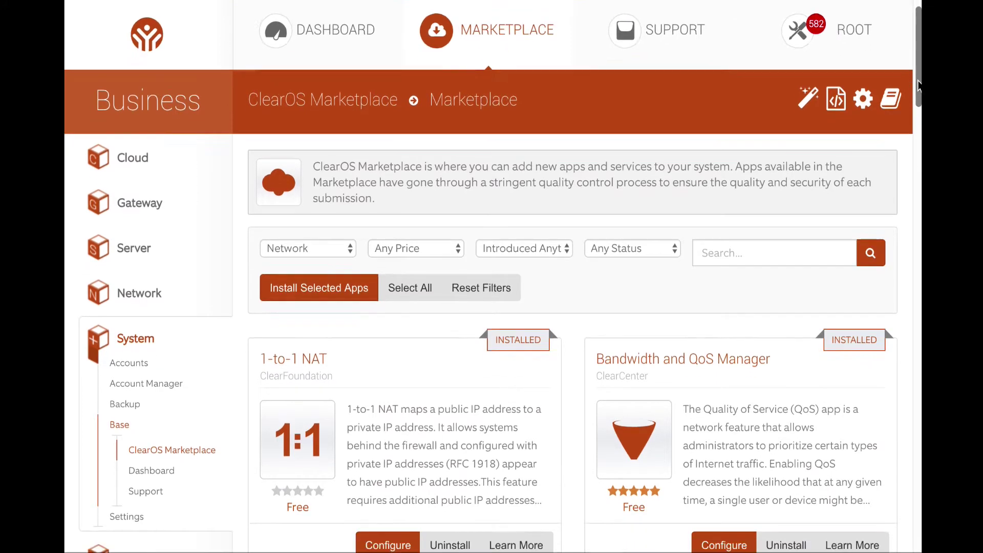
pyautogui.moveTo(918, 85)
pyautogui.mouseDown()
pyautogui.moveTo(914, 139)
pyautogui.moveTo(915, 74)
pyautogui.mouseUp()
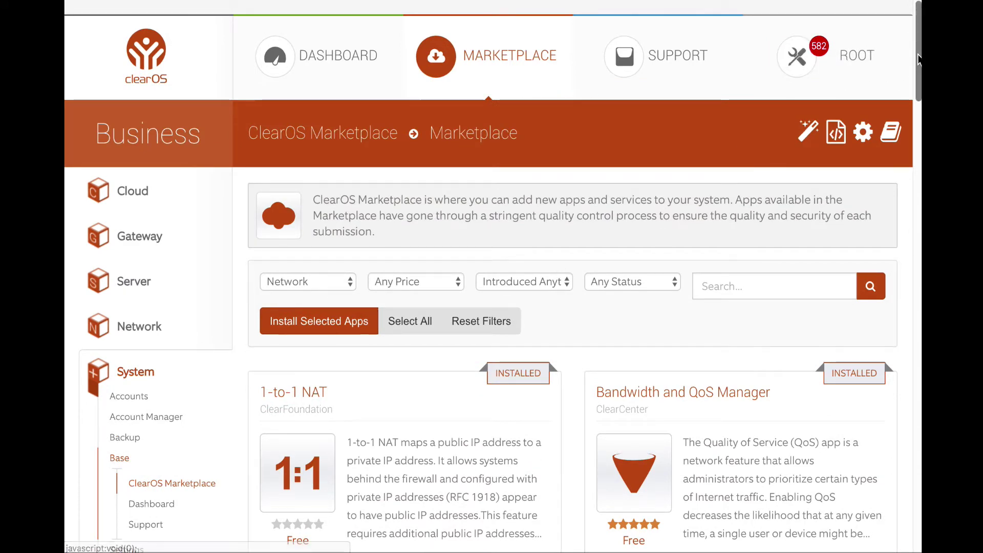
pyautogui.moveTo(919, 59); pyautogui.dragTo(922, 92)
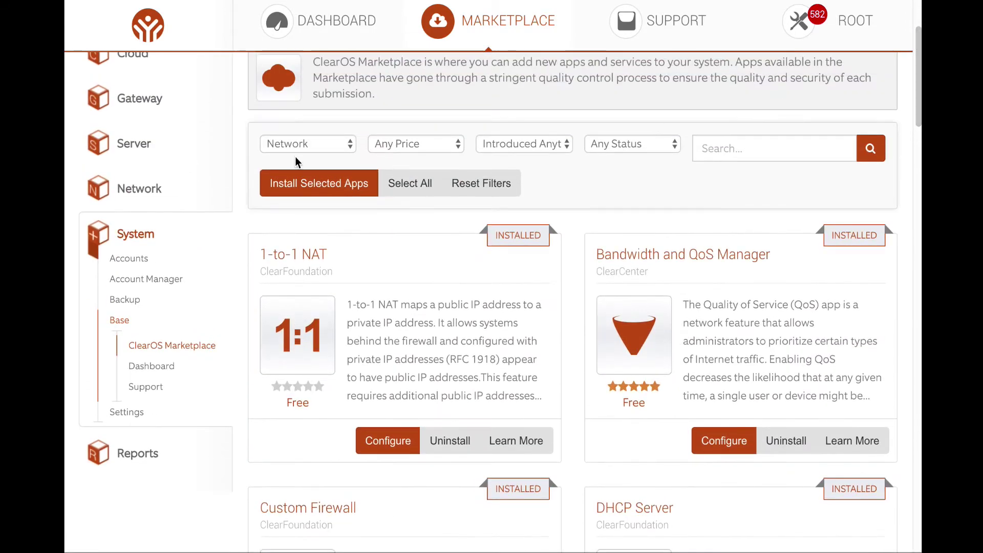
pyautogui.click(183, 189)
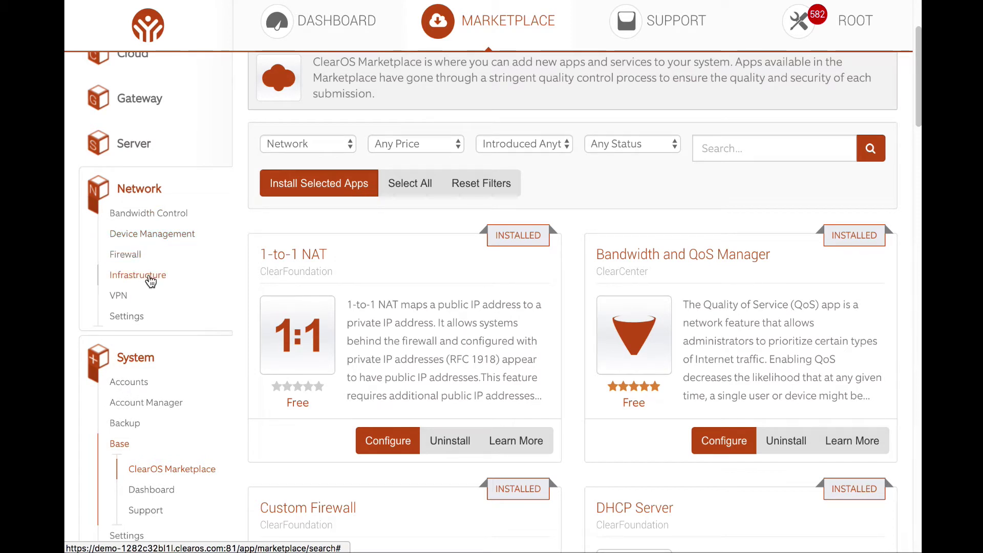
pyautogui.click(140, 280)
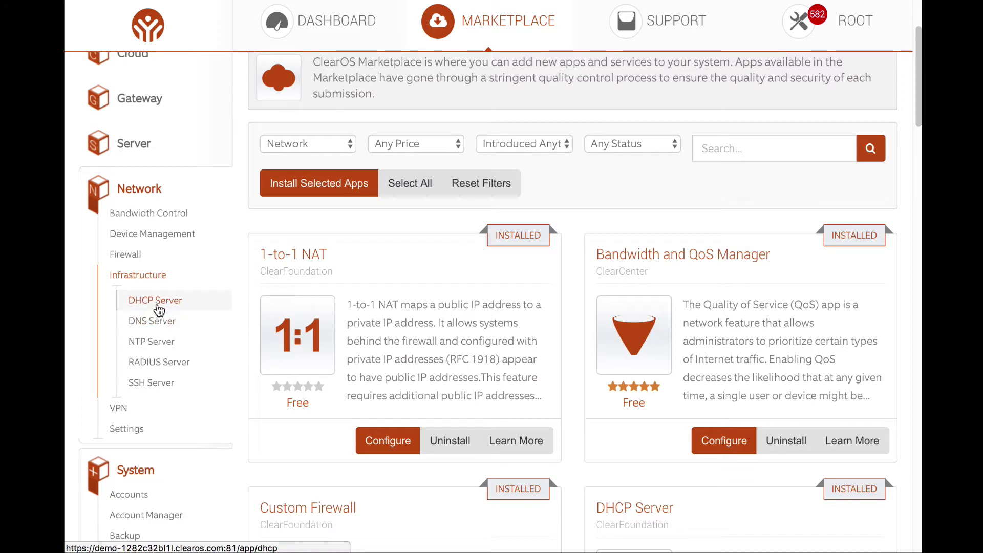
# - Show the Firewall apps in the Network category, and open the DHCP Server app under Infrastructure
pyautogui.click(135, 257)
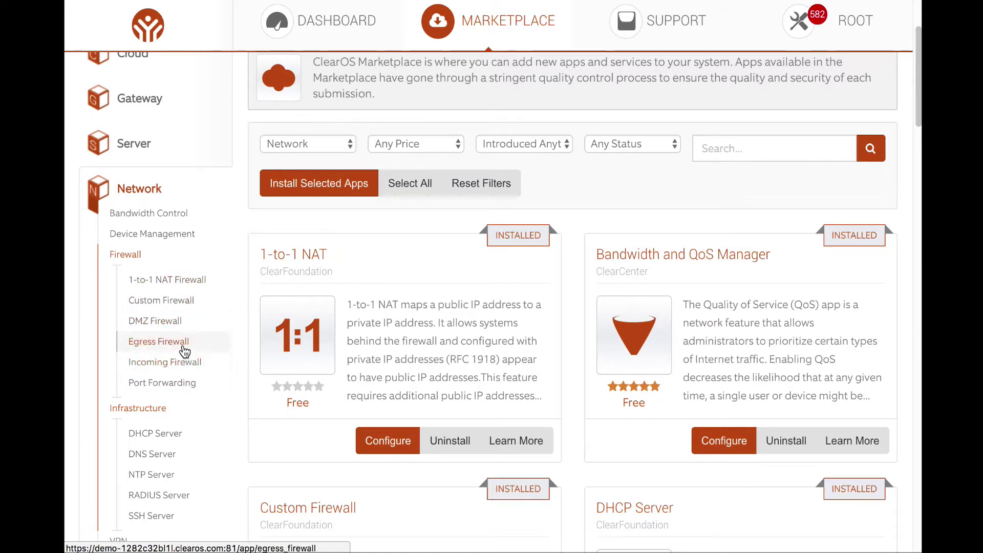
pyautogui.scroll(1, 177, 317)
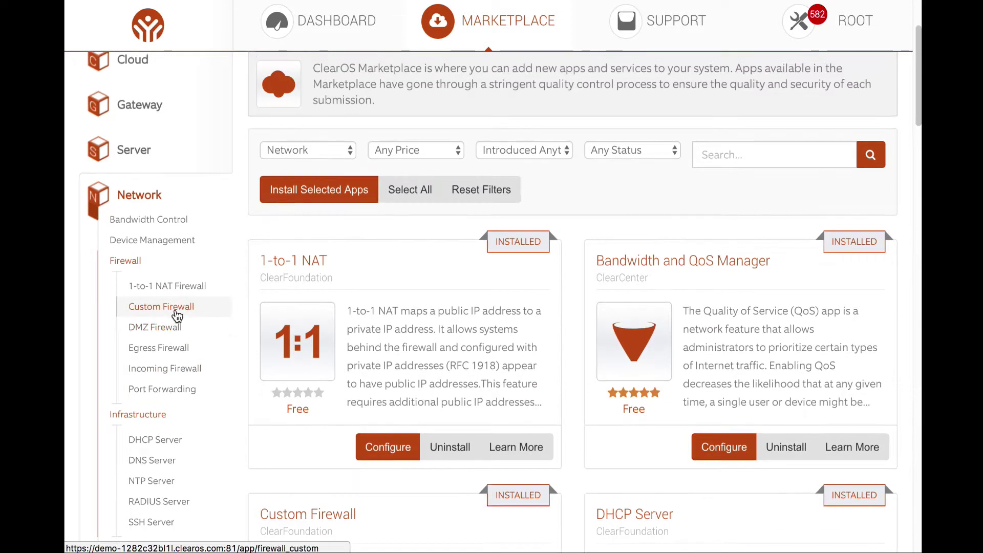
pyautogui.scroll(-1, 177, 318)
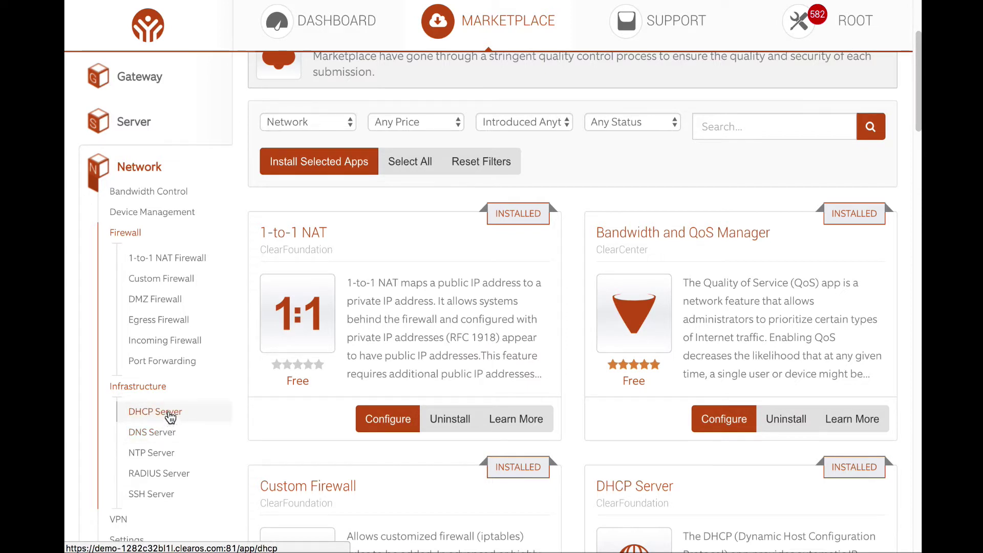
pyautogui.click(173, 416)
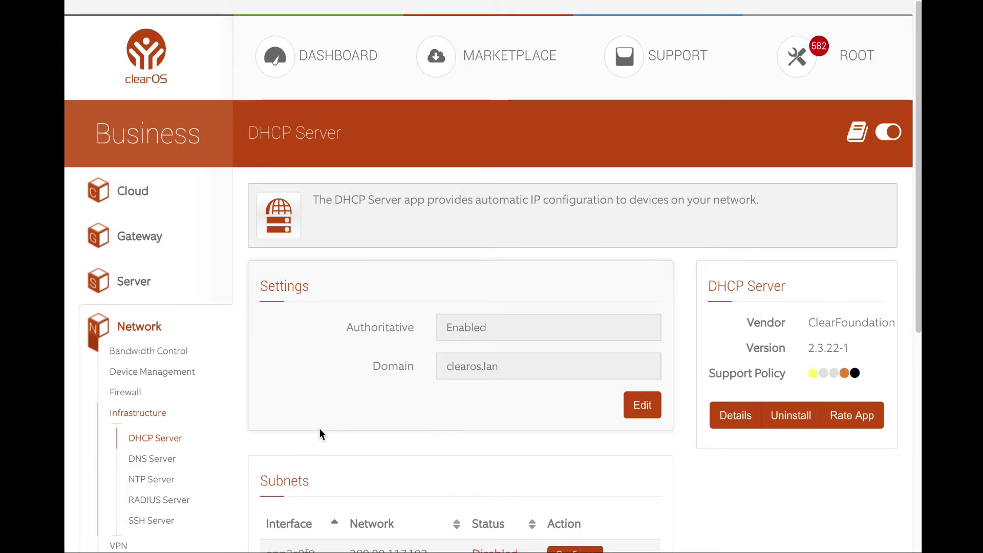
# - Examine the DHCP server's authoritative and domain settings, its subnets and its leases
pyautogui.scroll(-1, 348, 431)
pyautogui.scroll(-5, 348, 430)
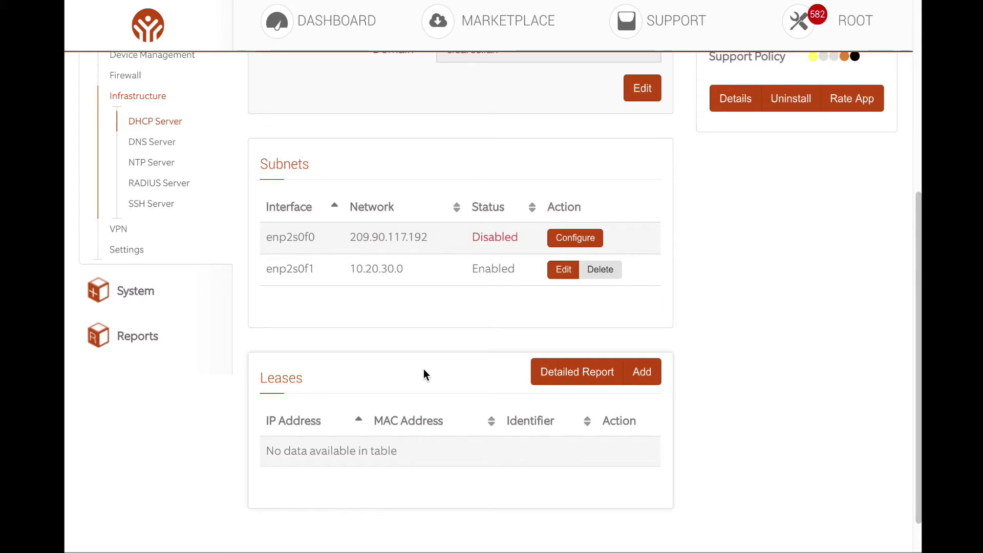
pyautogui.scroll(-1, 423, 370)
pyautogui.scroll(2, 423, 370)
pyautogui.scroll(3, 423, 369)
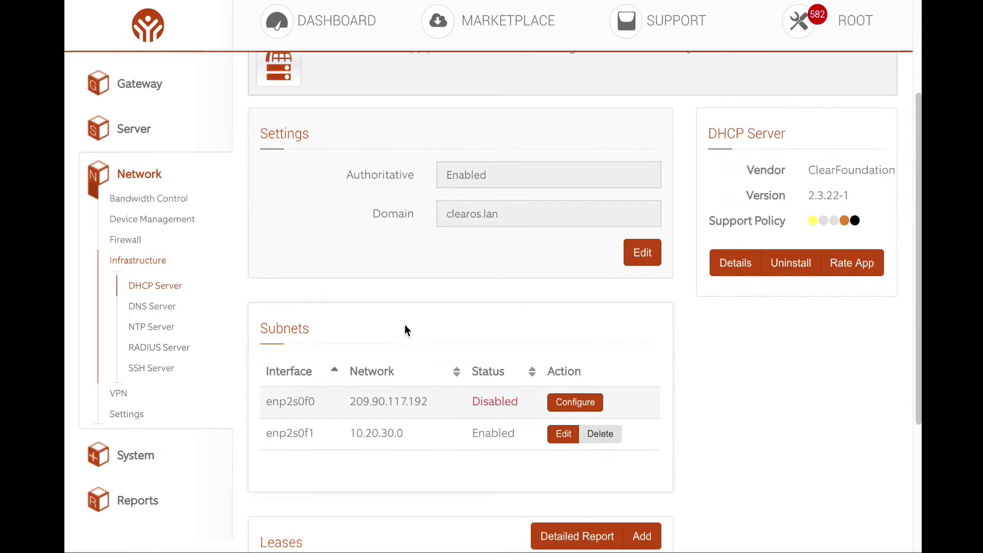
pyautogui.scroll(3, 424, 190)
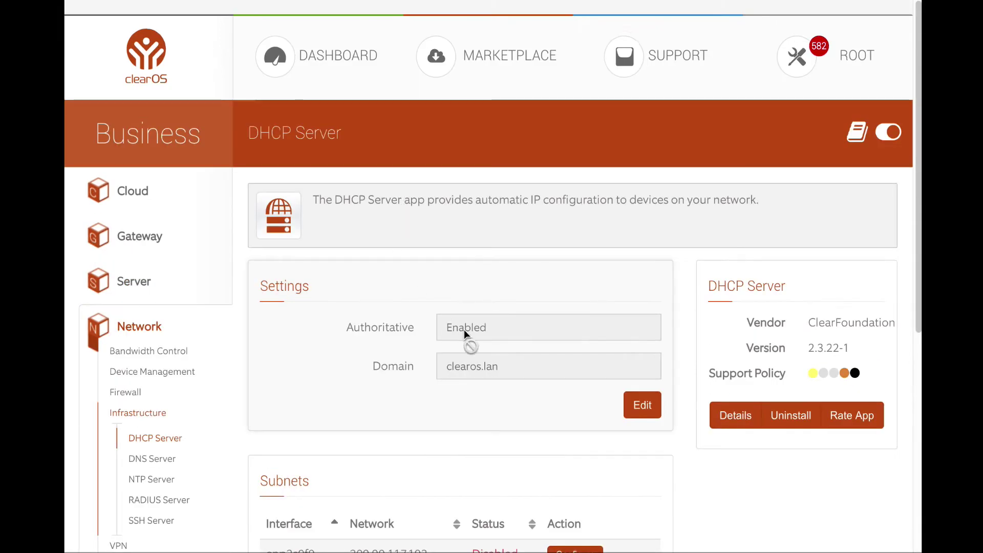
pyautogui.scroll(-2, 432, 367)
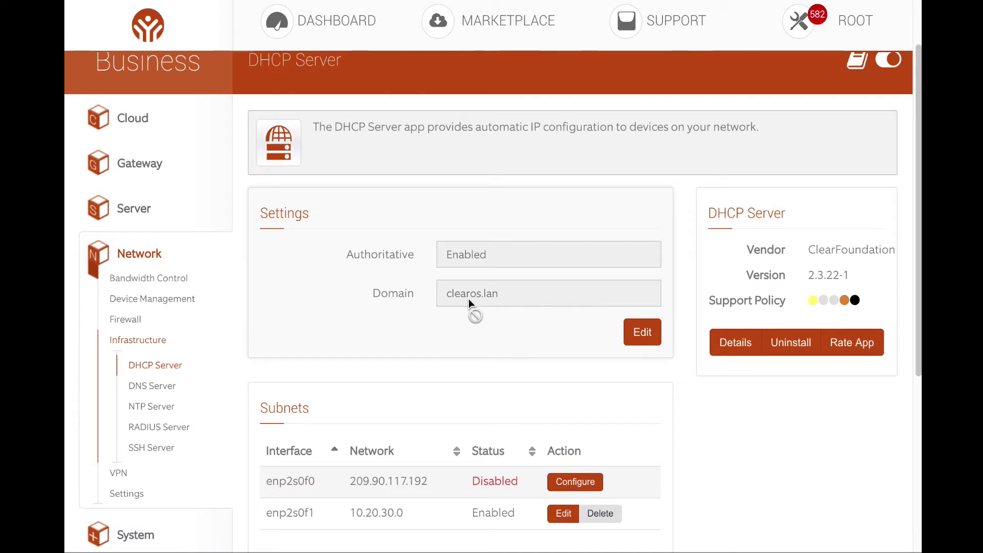
pyautogui.scroll(-3, 471, 309)
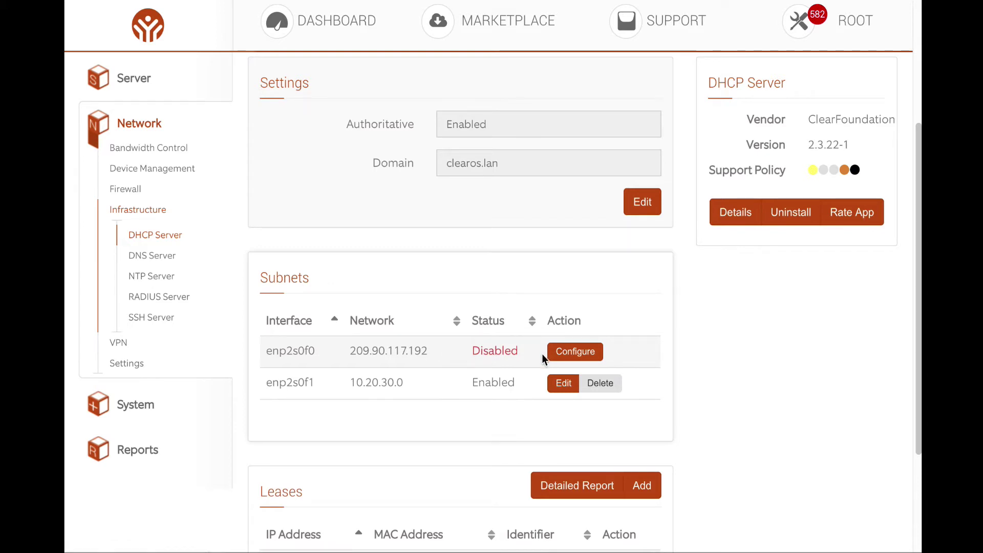
pyautogui.scroll(1, 421, 367)
pyautogui.scroll(-3, 421, 367)
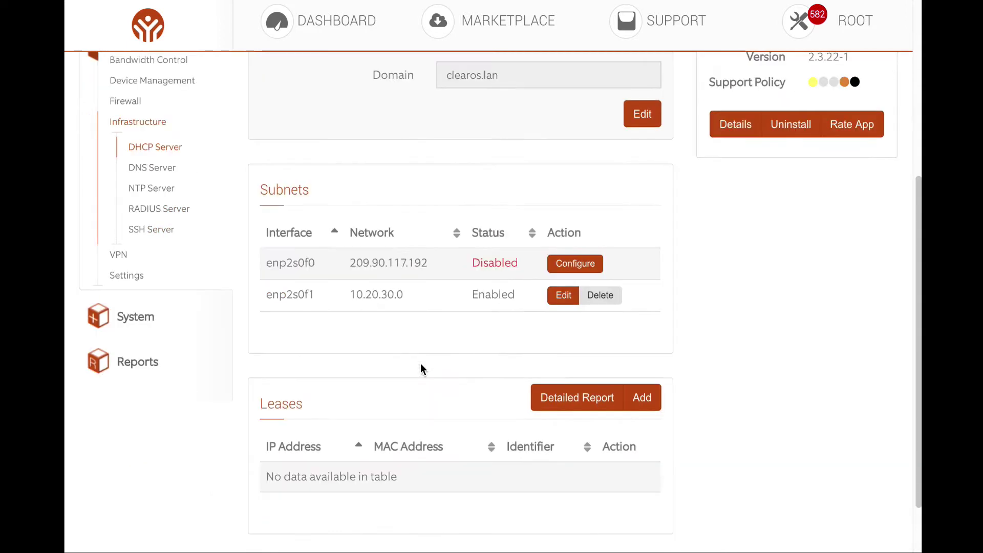
pyautogui.scroll(-2, 421, 367)
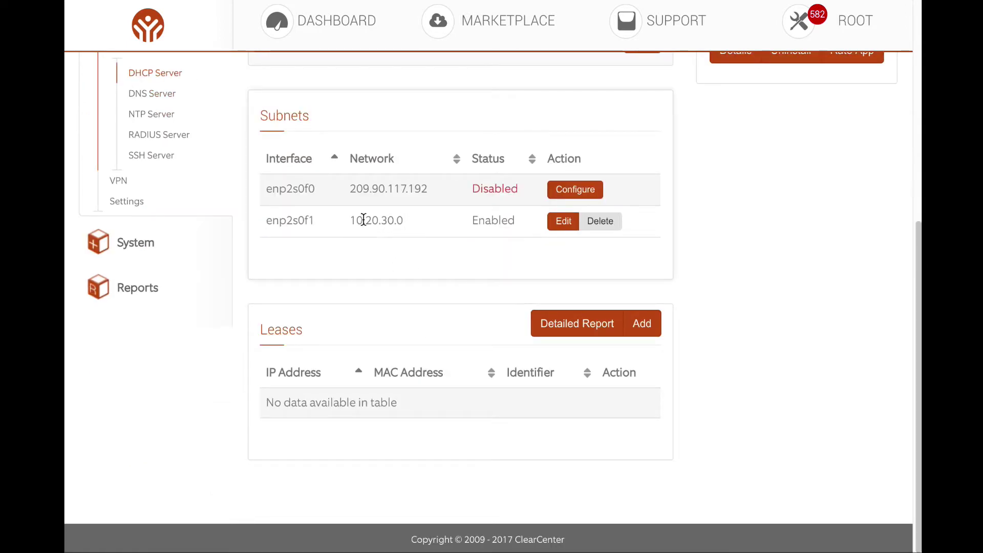
# - Open the enp2s0f1 subnet for editing and look through the available lease times without changing the selection
pyautogui.click(571, 225)
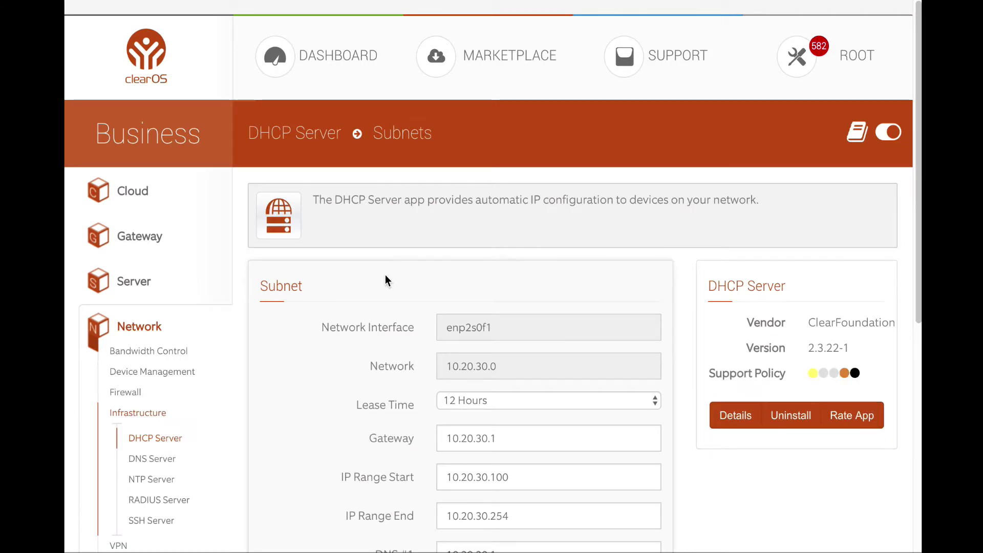
pyautogui.scroll(-4, 392, 271)
pyautogui.click(471, 207)
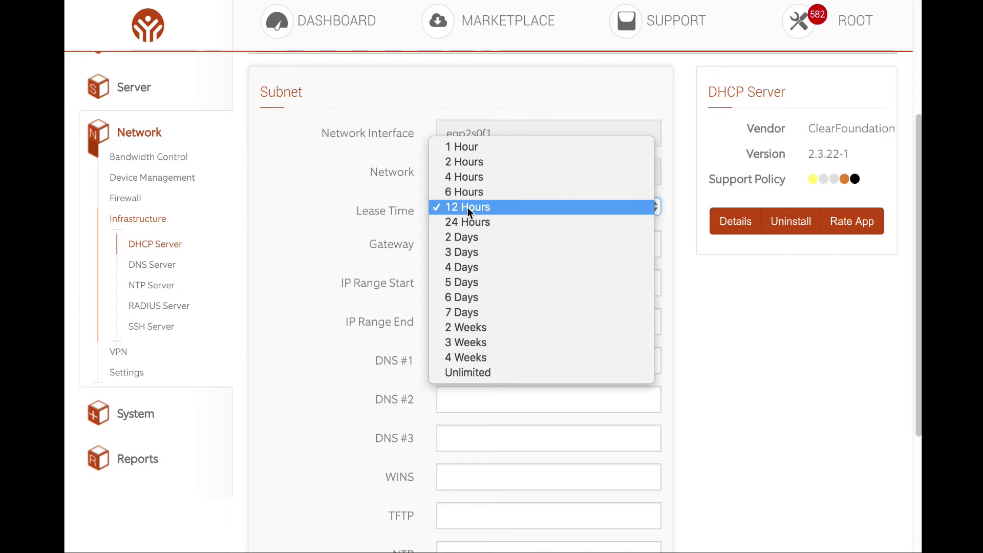
pyautogui.click(356, 216)
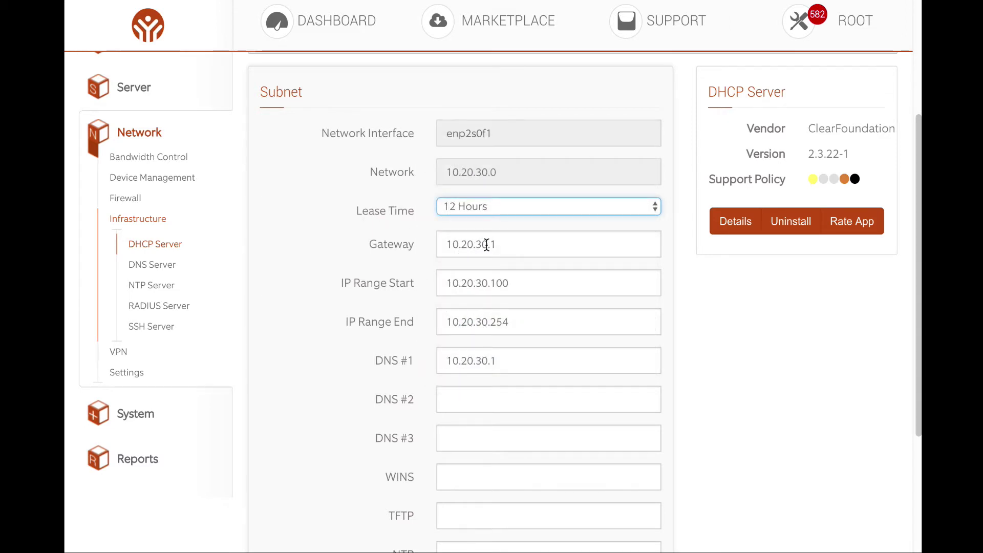
# - Examine the subnet's gateway, IP range, DNS, WINS, TFTP, NTP and WPAD fields
pyautogui.moveTo(496, 245); pyautogui.dragTo(411, 248)
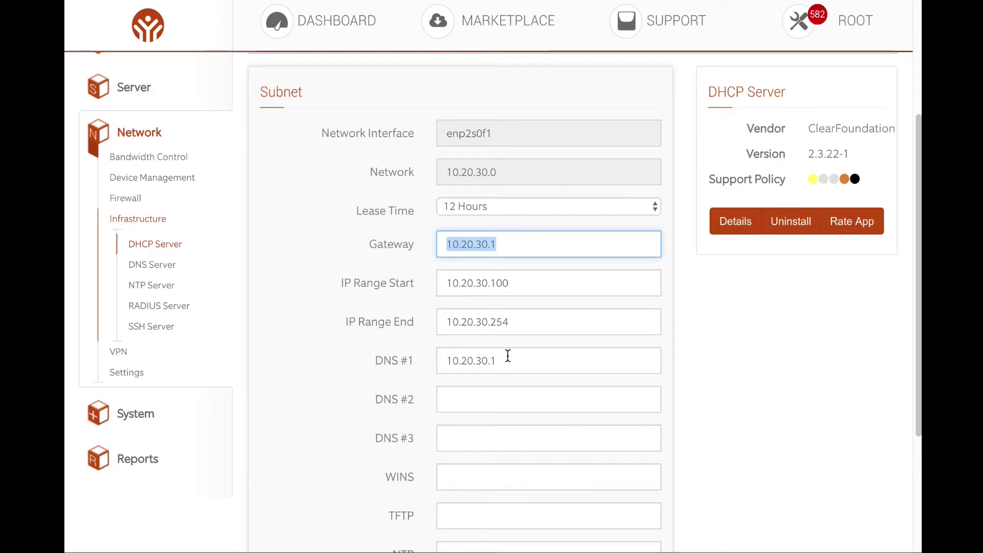
pyautogui.scroll(2, 484, 320)
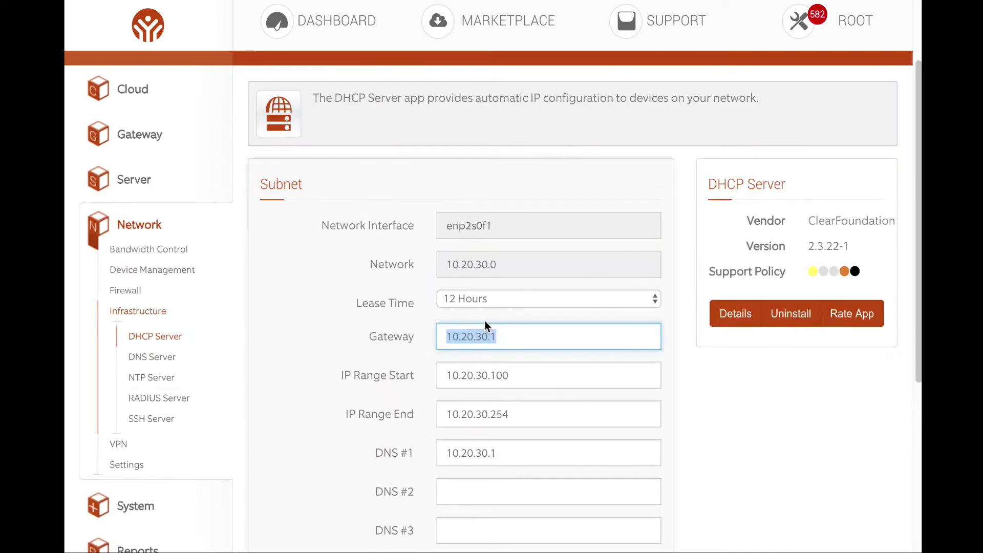
pyautogui.scroll(-2, 487, 329)
pyautogui.scroll(-4, 489, 336)
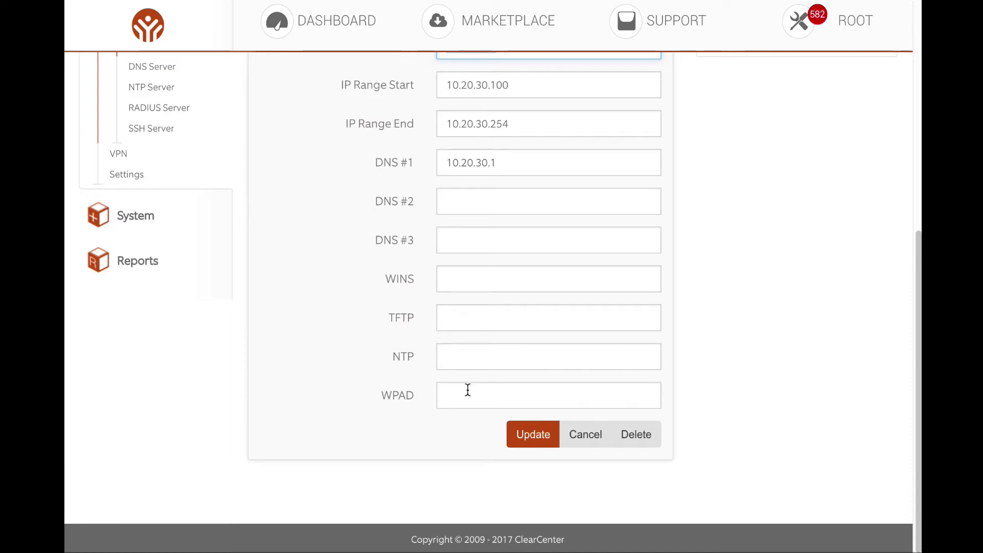
pyautogui.scroll(1, 485, 384)
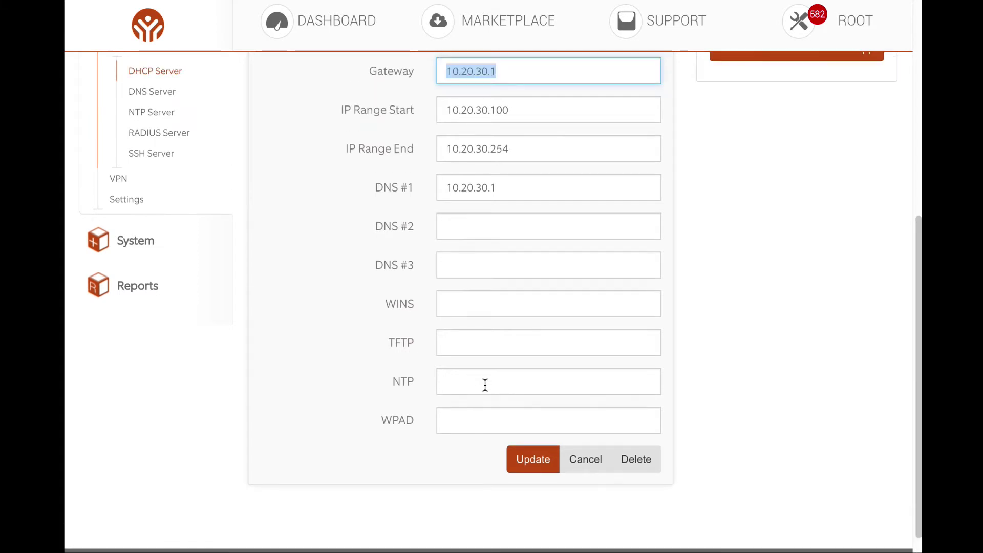
pyautogui.scroll(3, 485, 382)
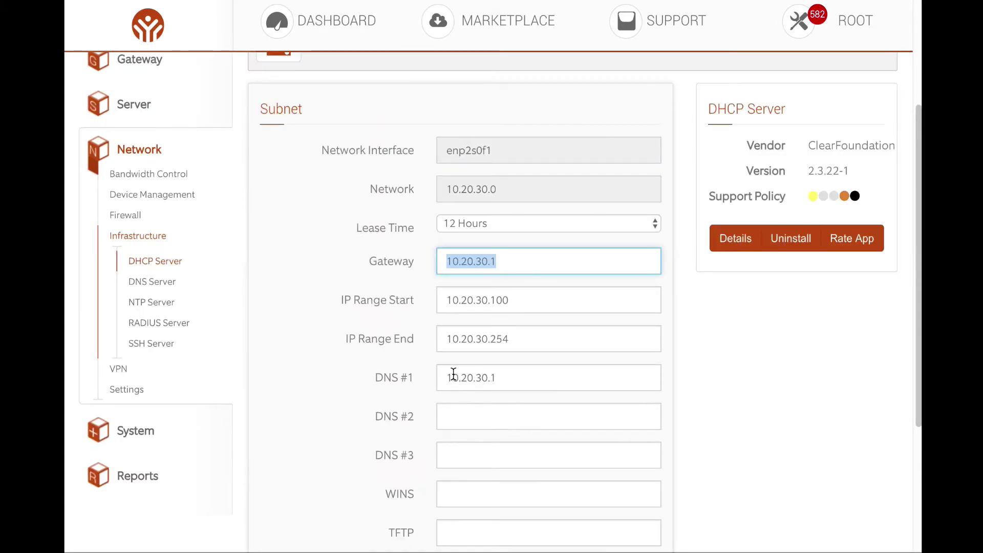
pyautogui.scroll(1, 450, 367)
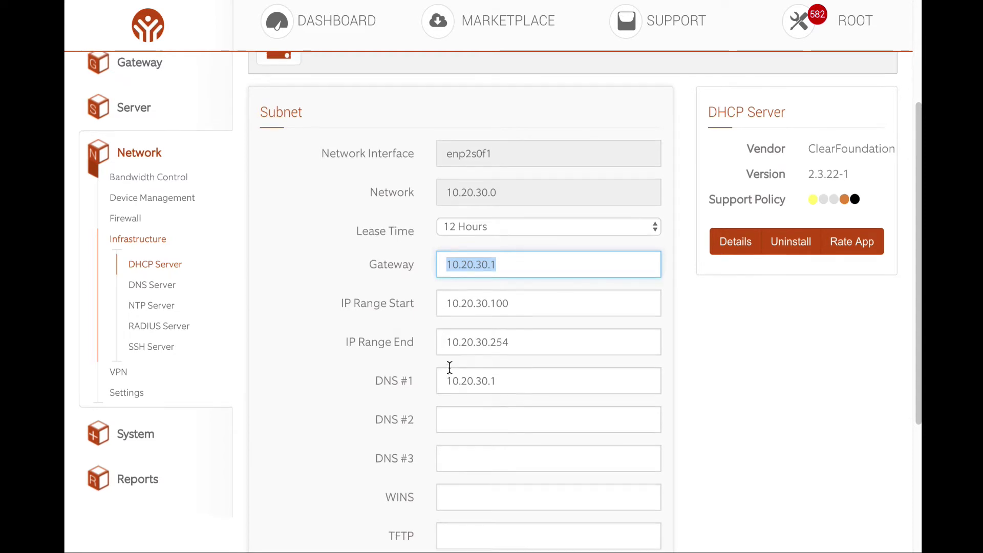
pyautogui.scroll(-2, 449, 367)
pyautogui.scroll(5, 450, 368)
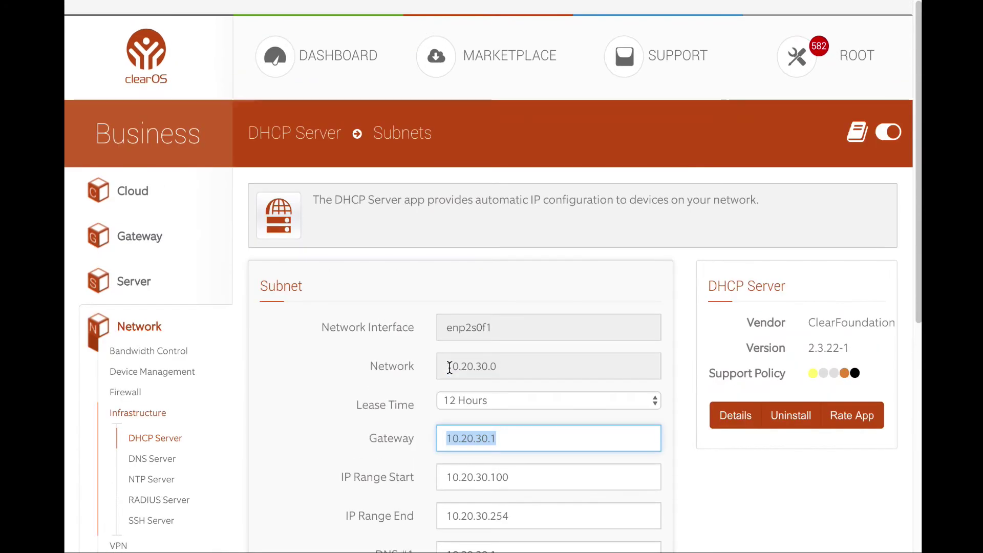
pyautogui.scroll(-7, 449, 367)
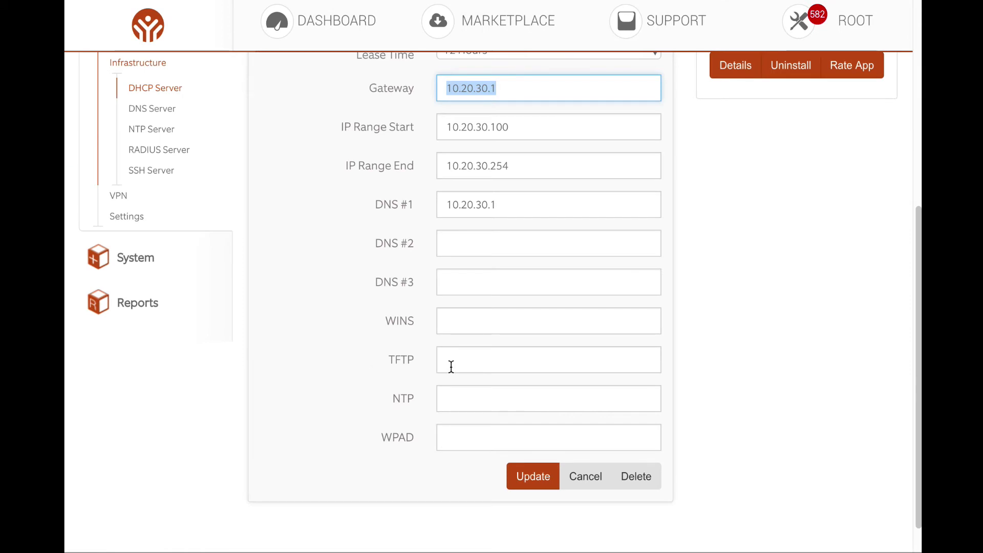
pyautogui.scroll(7, 451, 366)
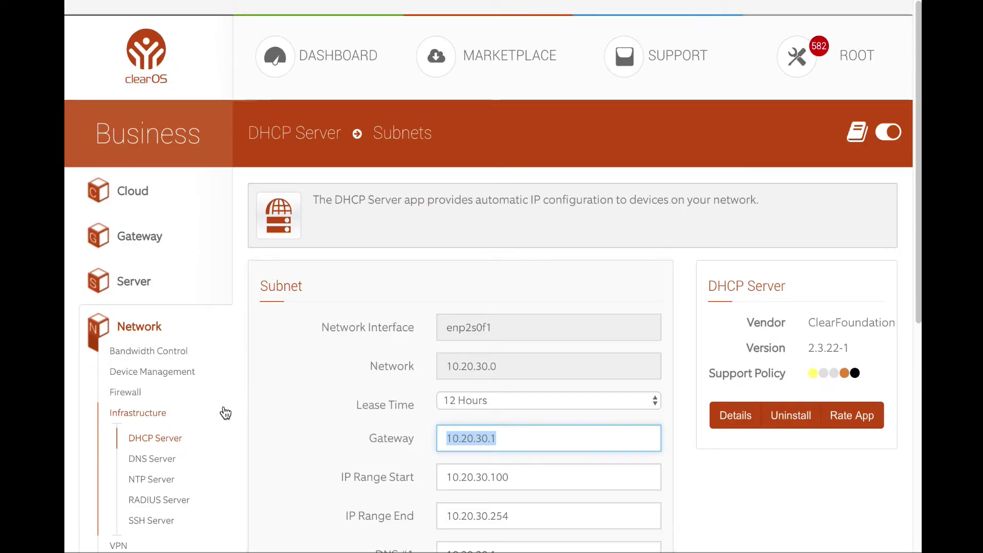
# - Start a new entry in the DNS Server app with the IP address 10.20.30.10
pyautogui.click(157, 459)
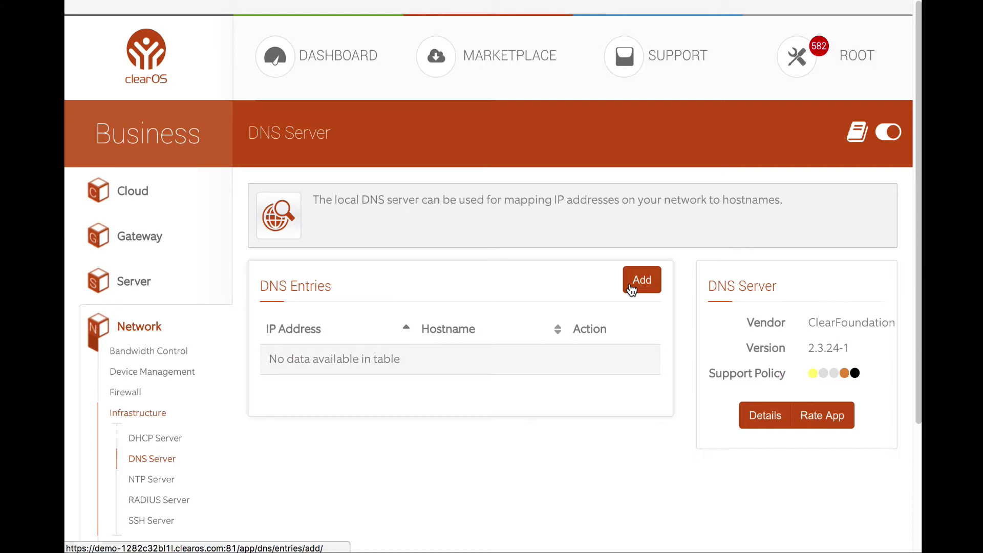
pyautogui.click(632, 291)
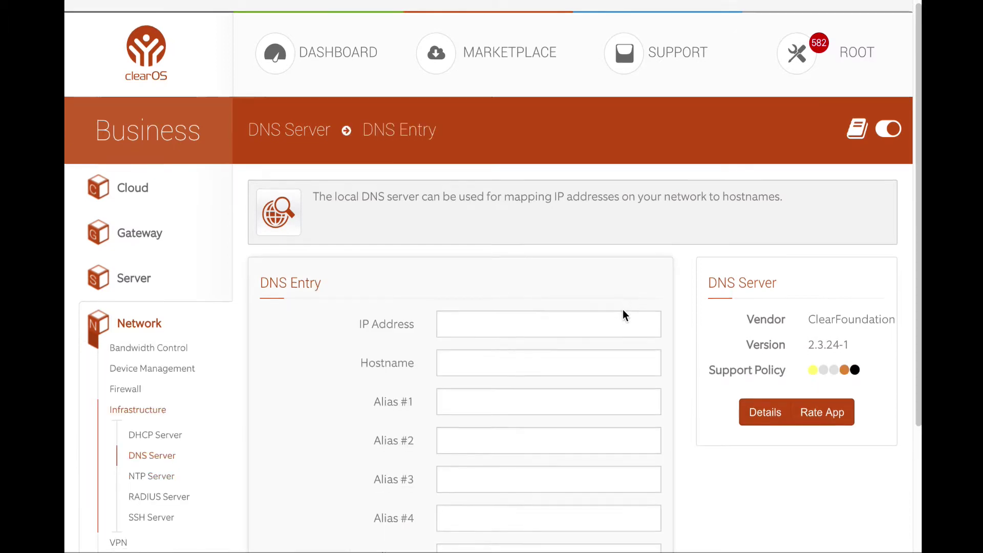
pyautogui.scroll(-3, 623, 310)
pyautogui.click(497, 161)
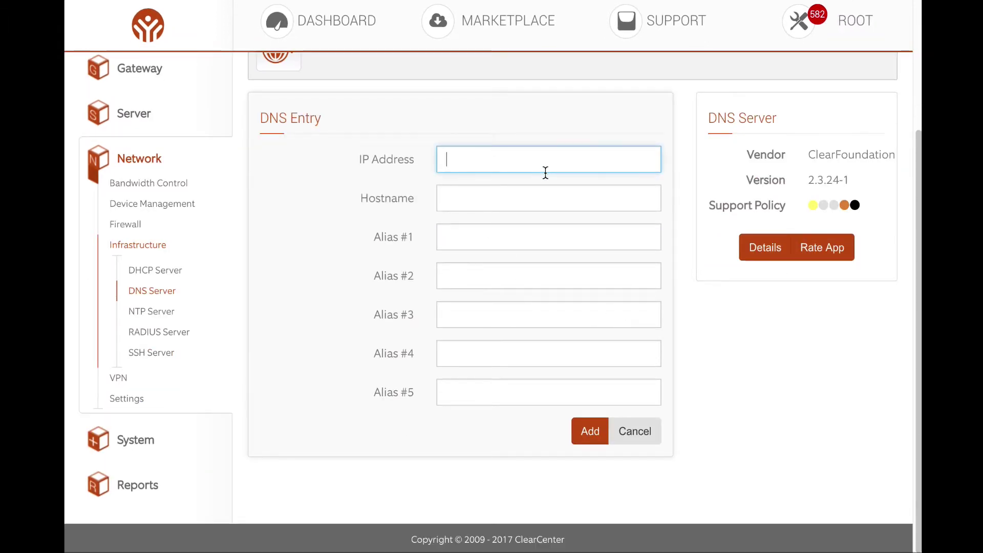
pyautogui.write('10.20.30.10')
pyautogui.press('Tab')
# - Give the DNS entry the hostname ad.clearos.lan and ad as its first alias, and save it
pyautogui.write('ad')
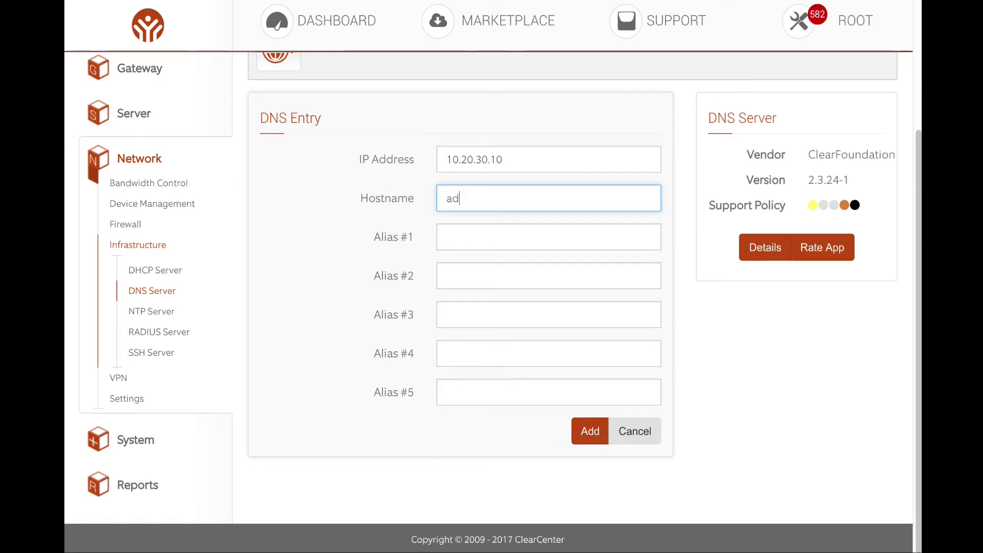
pyautogui.write('.clearos.lan')
pyautogui.press('Tab')
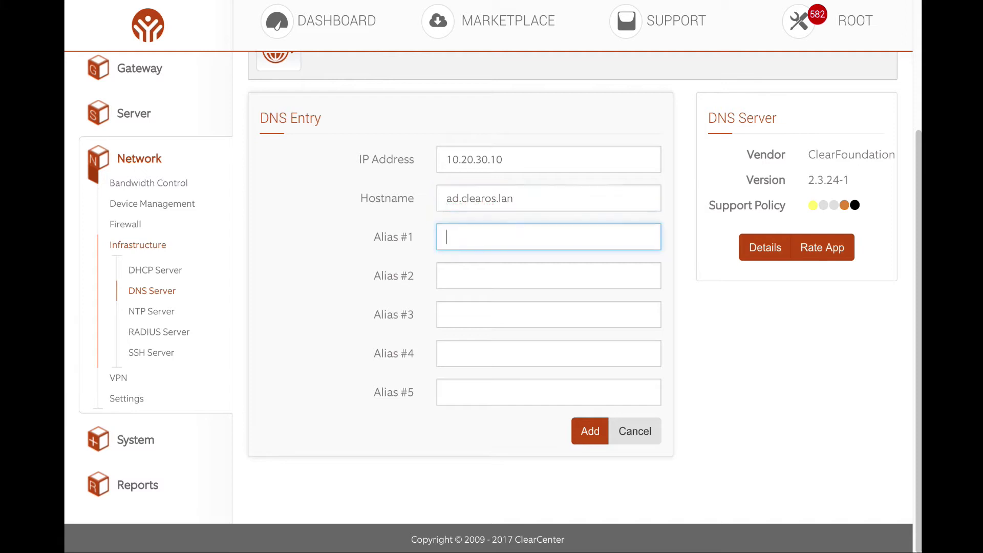
pyautogui.write('ad')
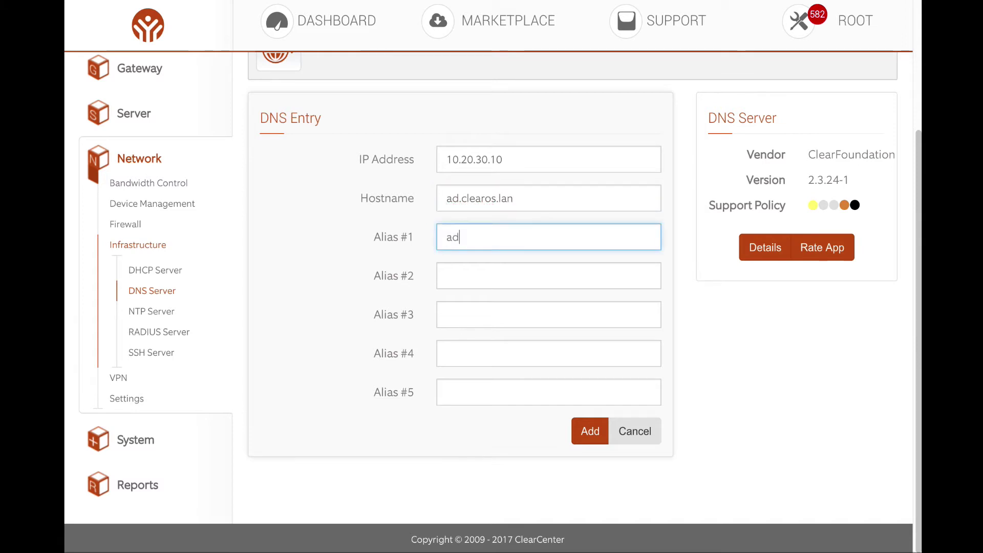
pyautogui.click(588, 428)
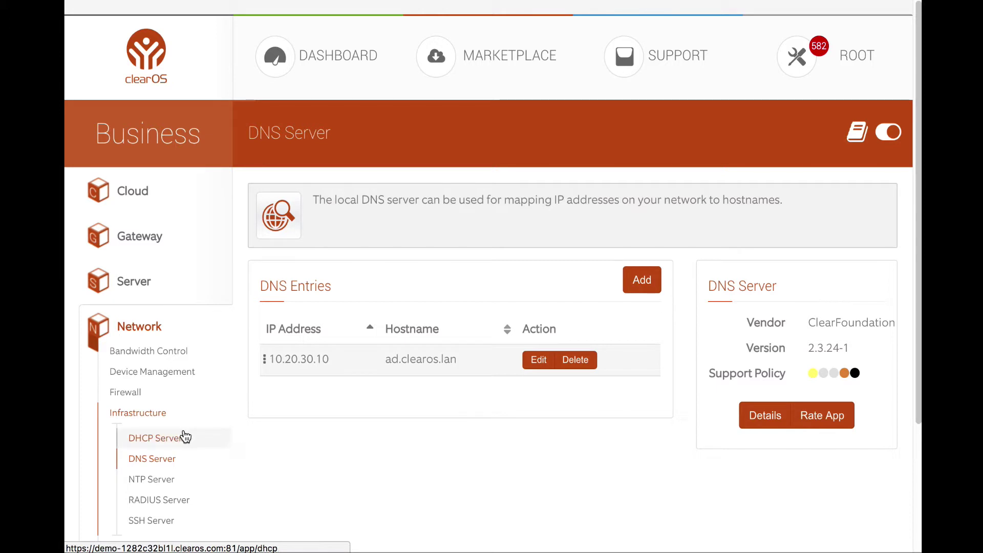
# - Open the 1-to-1 NAT Firewall app in the Network firewall category and start a new rule
pyautogui.click(142, 396)
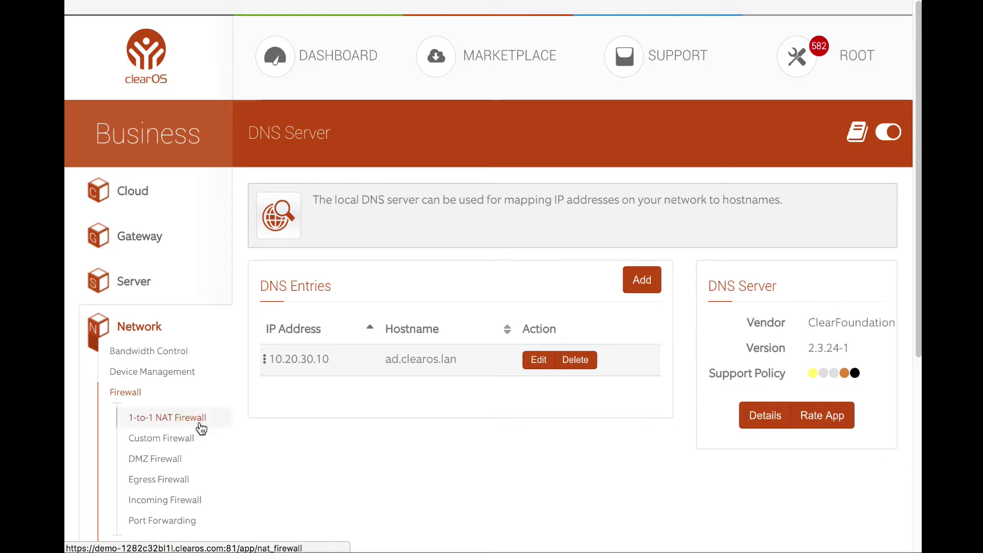
pyautogui.scroll(-1, 200, 432)
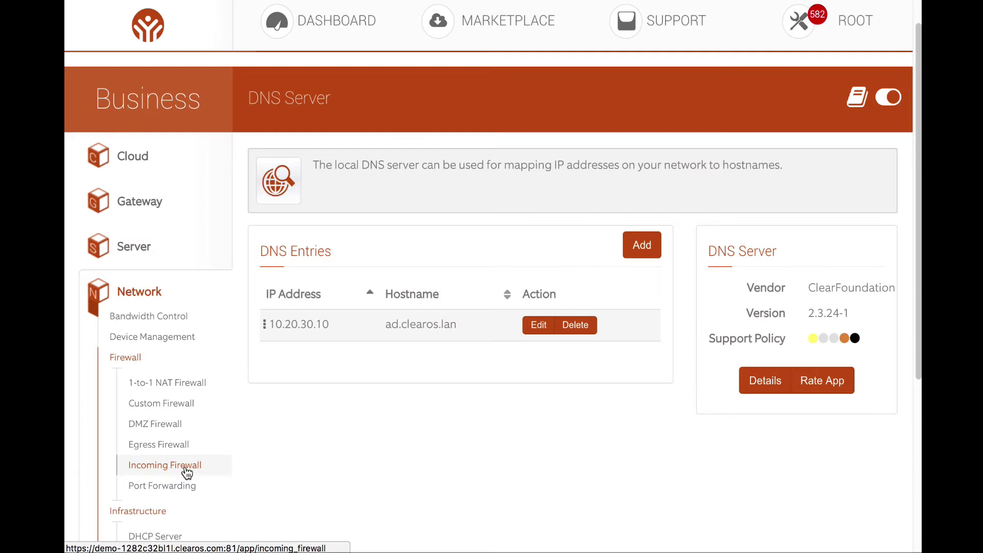
pyautogui.click(174, 392)
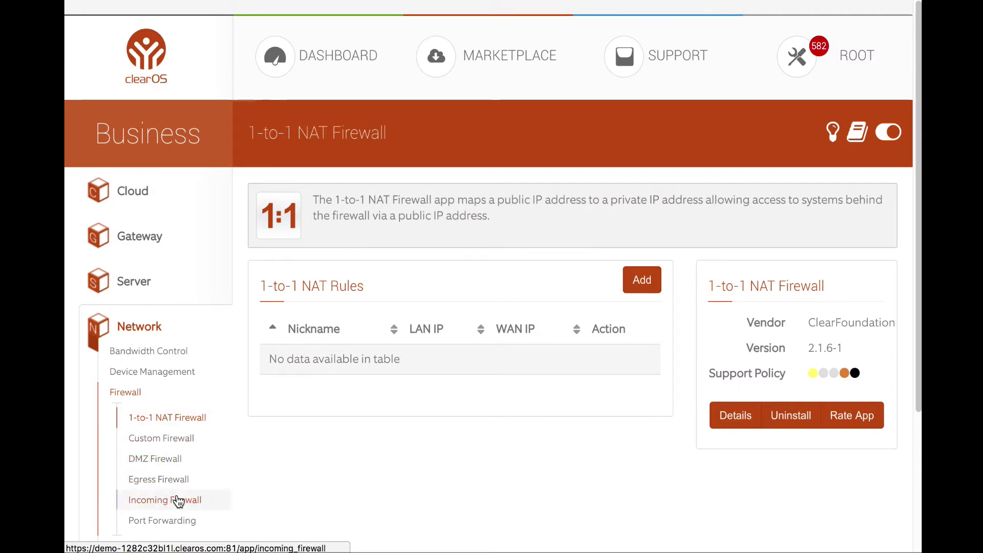
pyautogui.click(631, 288)
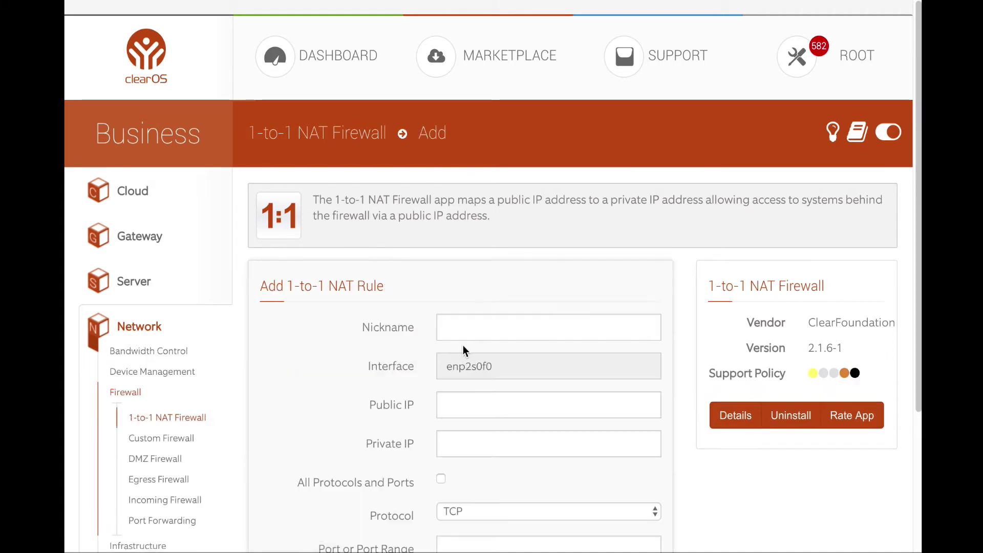
# - Give the new 1-to-1 NAT rule the nickname exchange
pyautogui.click(499, 333)
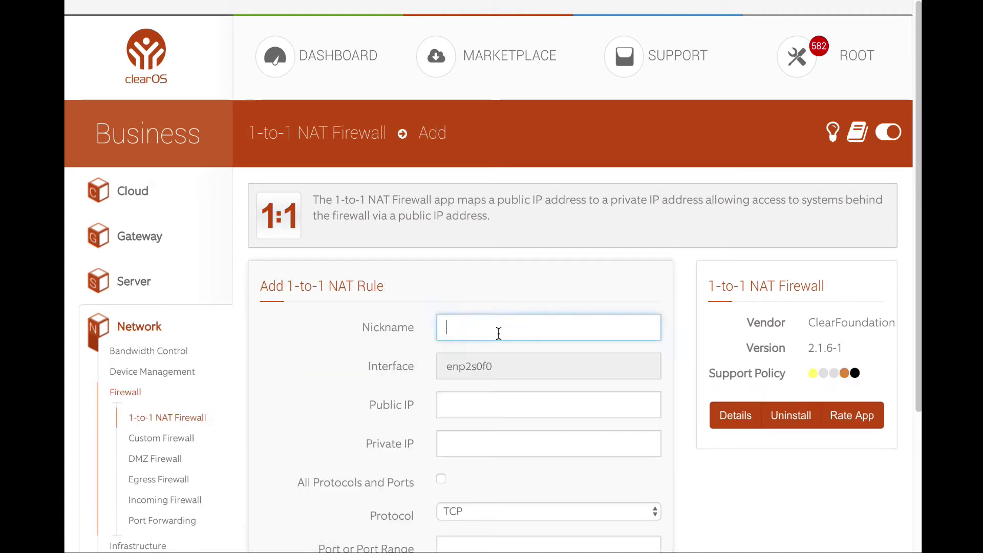
pyautogui.write('ma')
pyautogui.press('BackSpace')
pyautogui.press('BackSpace')
pyautogui.write('e')
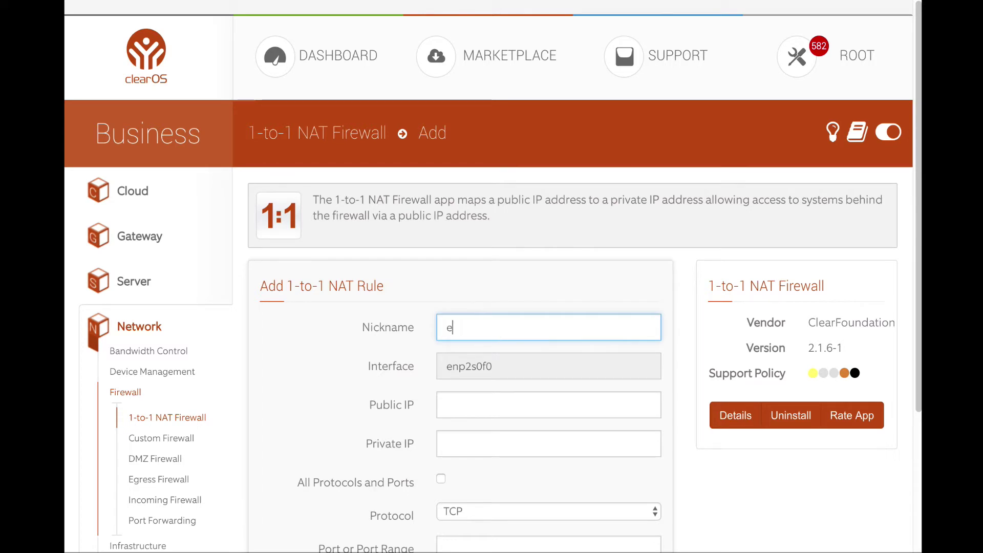
pyautogui.write('xcha')
pyautogui.press('BackSpace')
pyautogui.press('BackSpace')
pyautogui.write('change')
pyautogui.press('Tab')
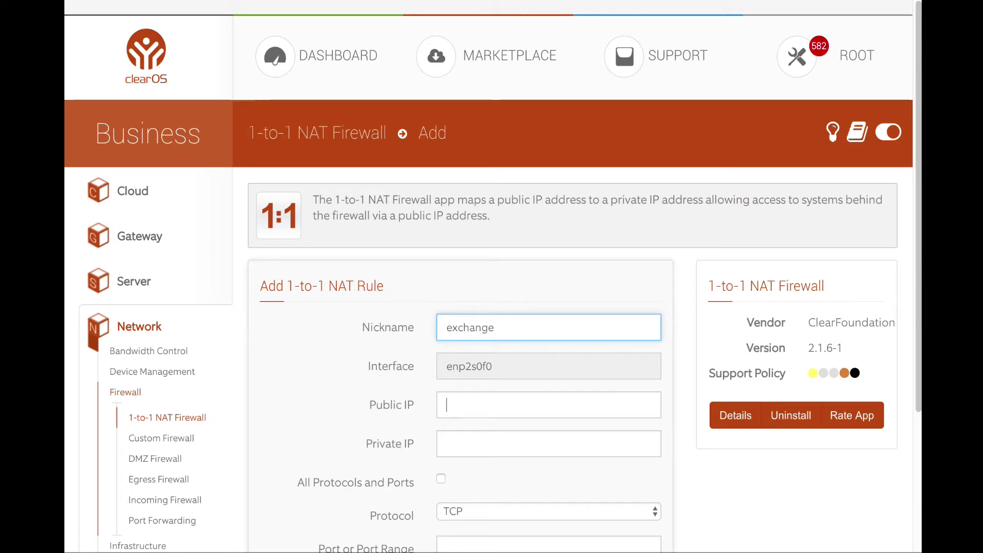
# - Set the rule's public IP to 209.90.117.195 and its private IP to 10.20.30.11
pyautogui.press('Tab')
pyautogui.hotkey('shift', 'Tab')
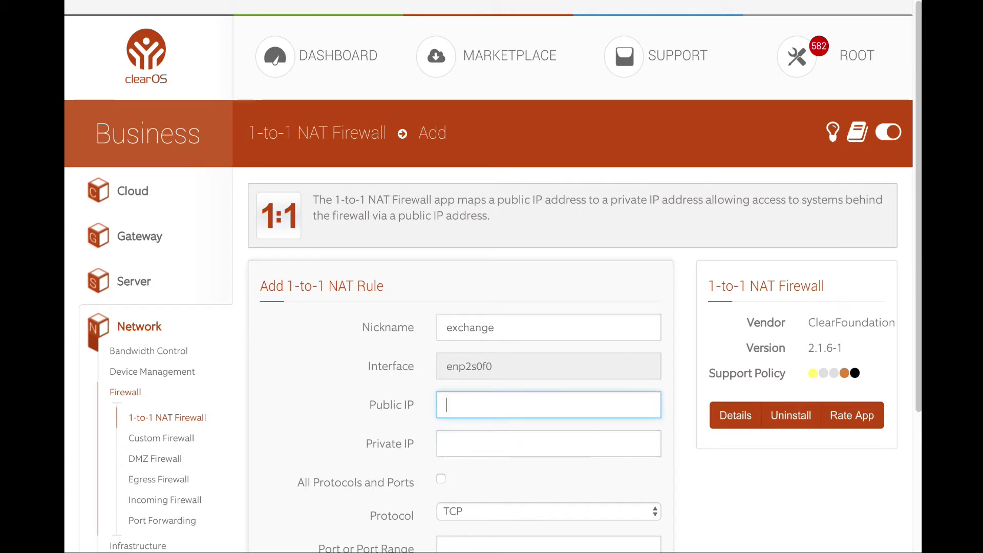
pyautogui.write('209.90')
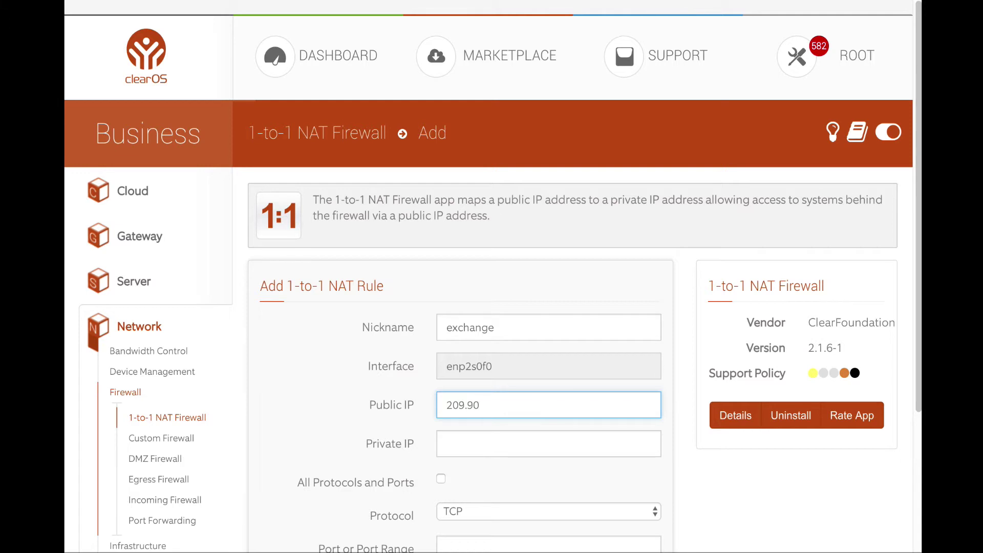
pyautogui.write('.117.195')
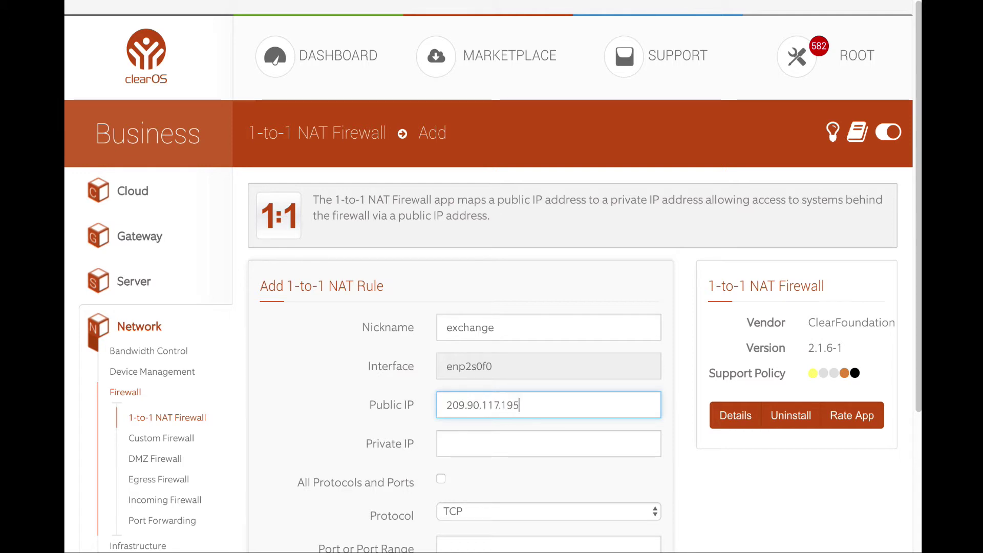
pyautogui.press('Tab')
pyautogui.write('10')
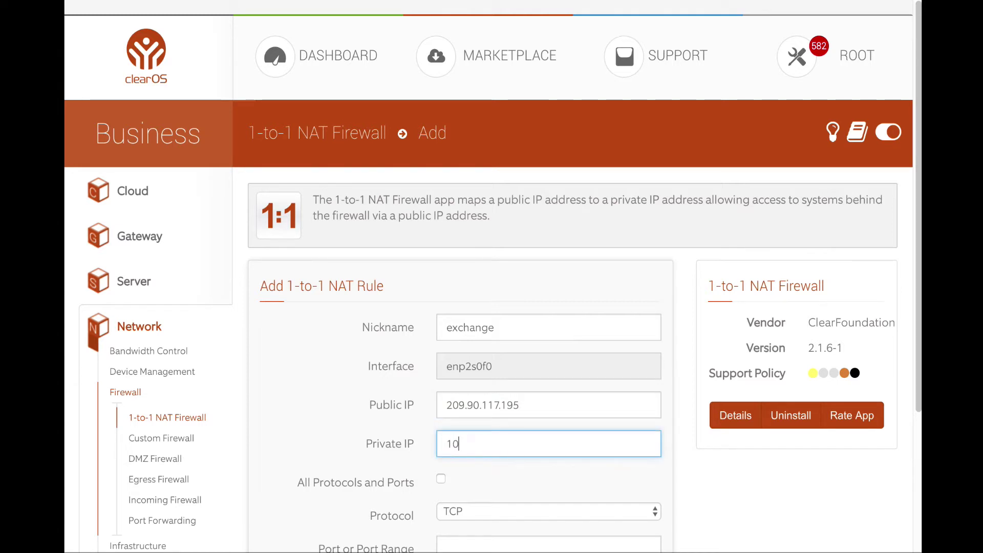
pyautogui.write('.20.30.1')
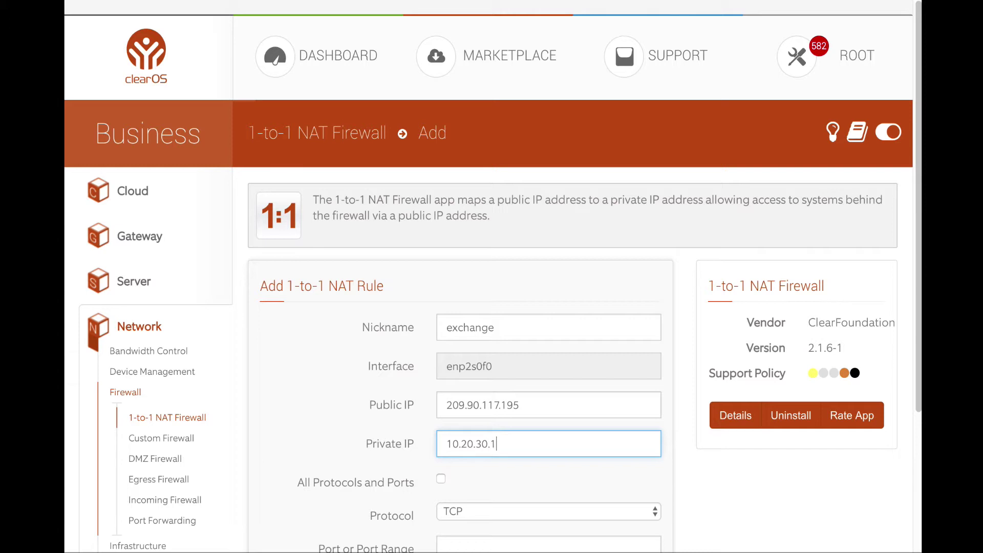
pyautogui.write('1')
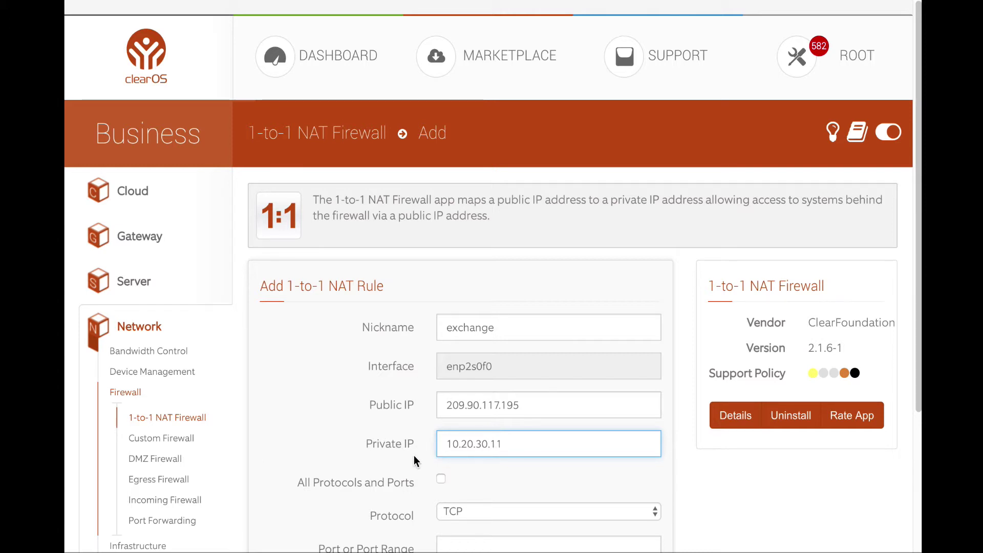
# - Set the port of the exchange NAT rule to 25, keeping the TCP protocol
pyautogui.scroll(-1, 357, 460)
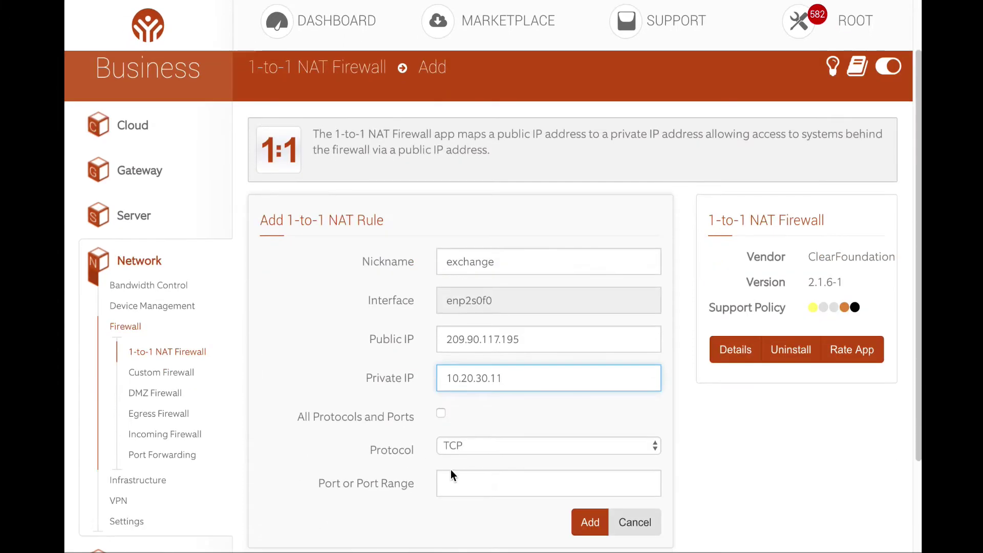
pyautogui.click(471, 482)
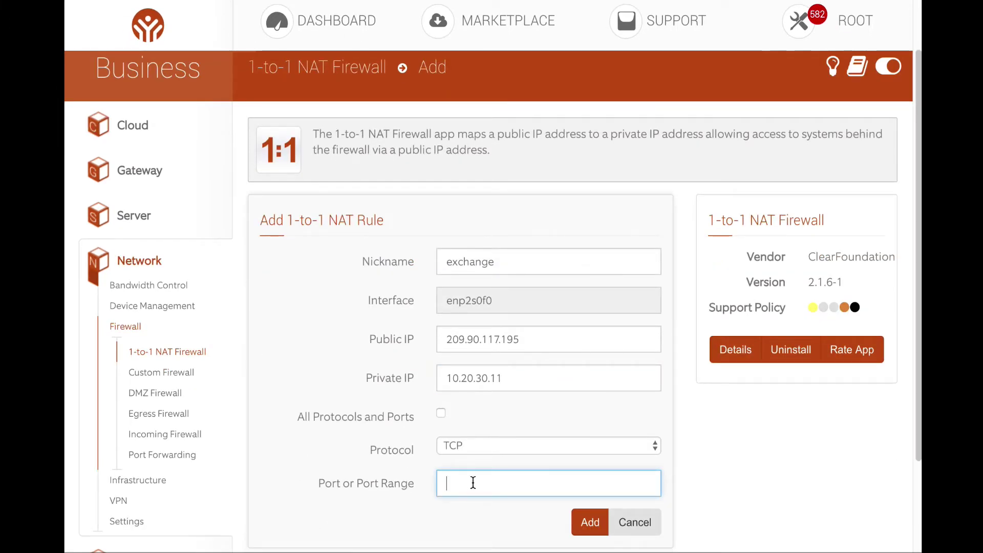
pyautogui.write('25')
# - Copy the rule's public IP address for reuse and add the exchange rule
pyautogui.doubleClick(502, 340)
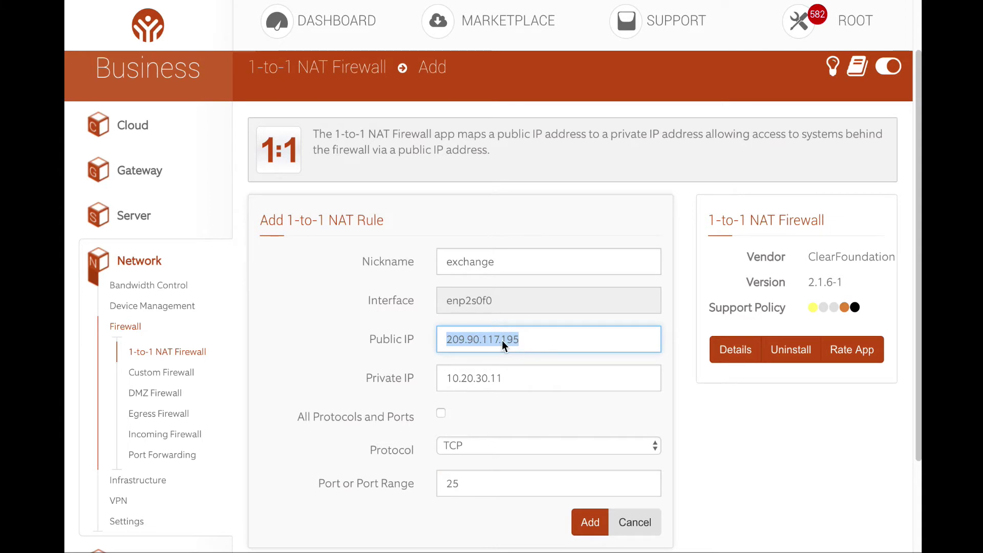
pyautogui.rightClick(502, 340)
pyautogui.click(545, 431)
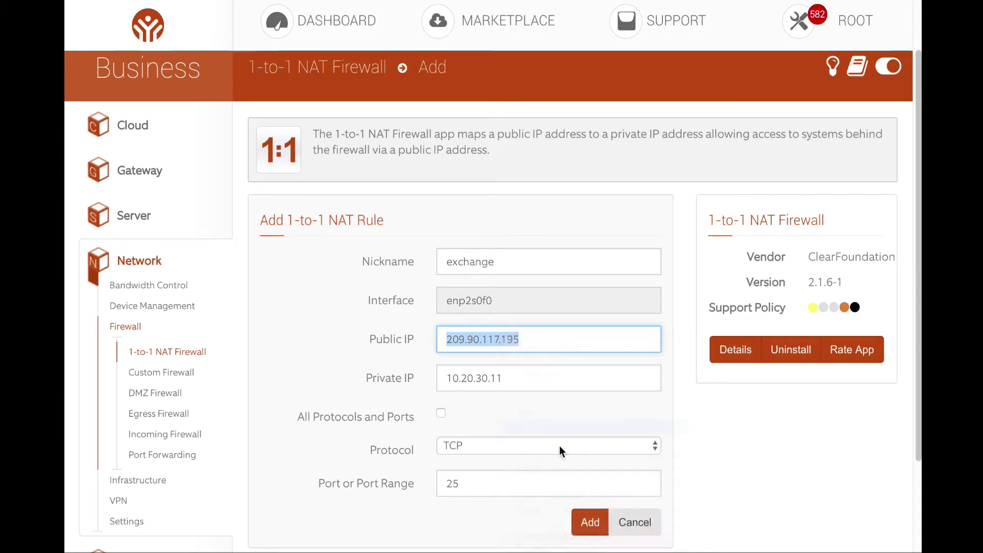
pyautogui.click(590, 525)
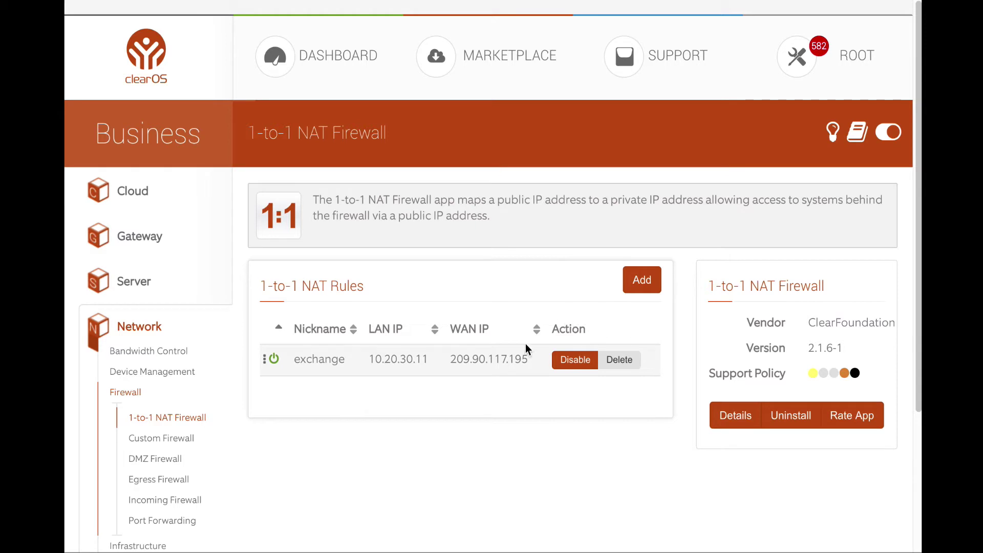
# - Start a second 1-to-1 NAT rule with the copied public IP 209.90.117.195 and the private IP 10.20.30.11
pyautogui.click(635, 285)
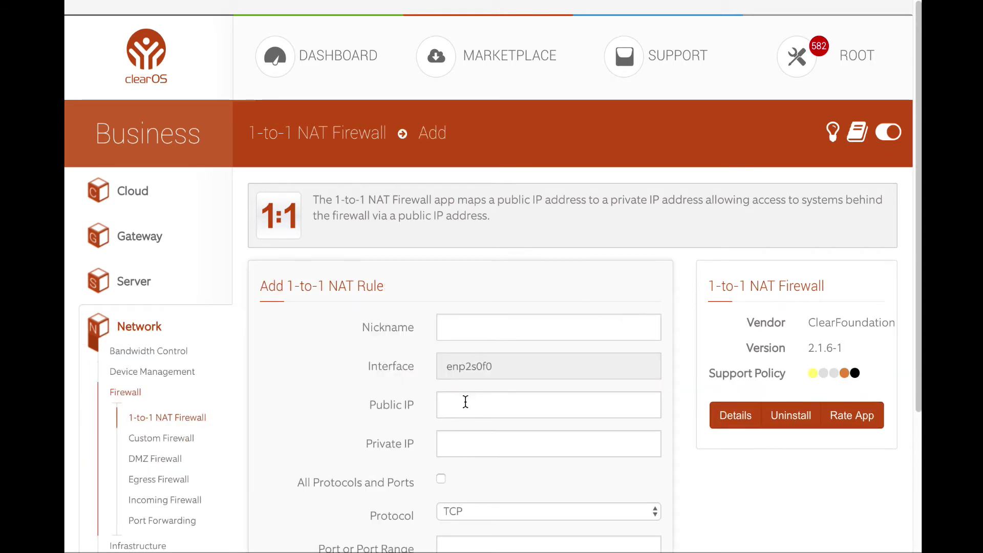
pyautogui.rightClick(466, 402)
pyautogui.click(510, 475)
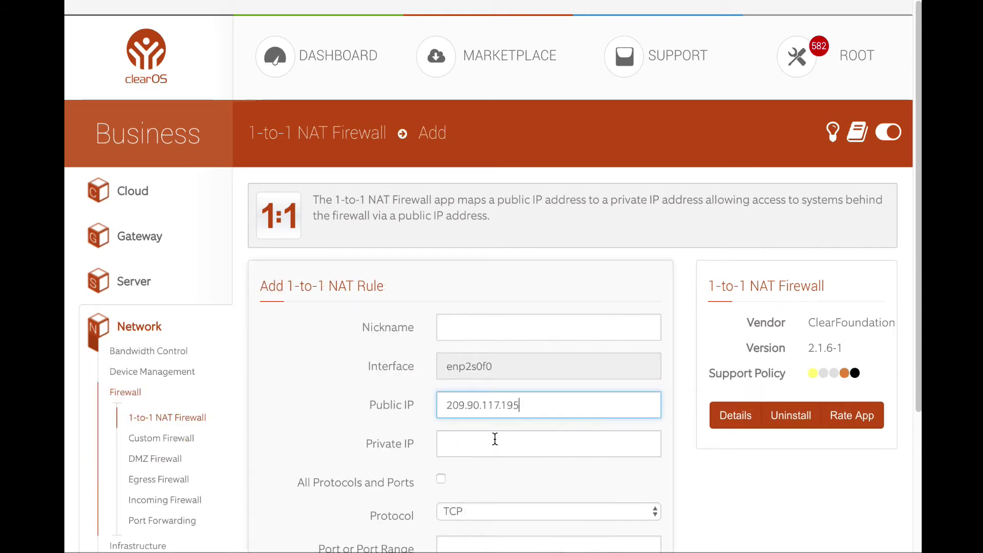
pyautogui.click(494, 439)
pyautogui.write('10')
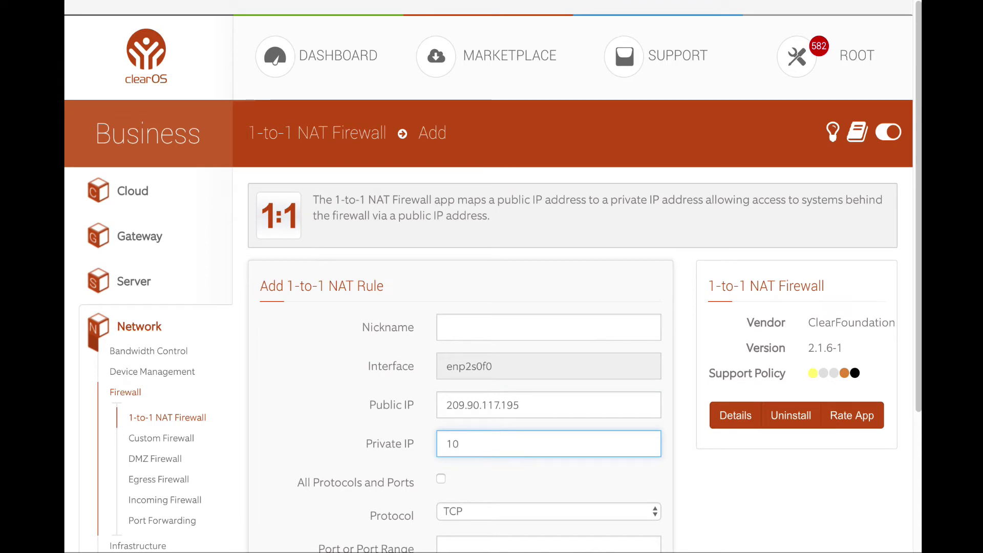
pyautogui.write('.20.')
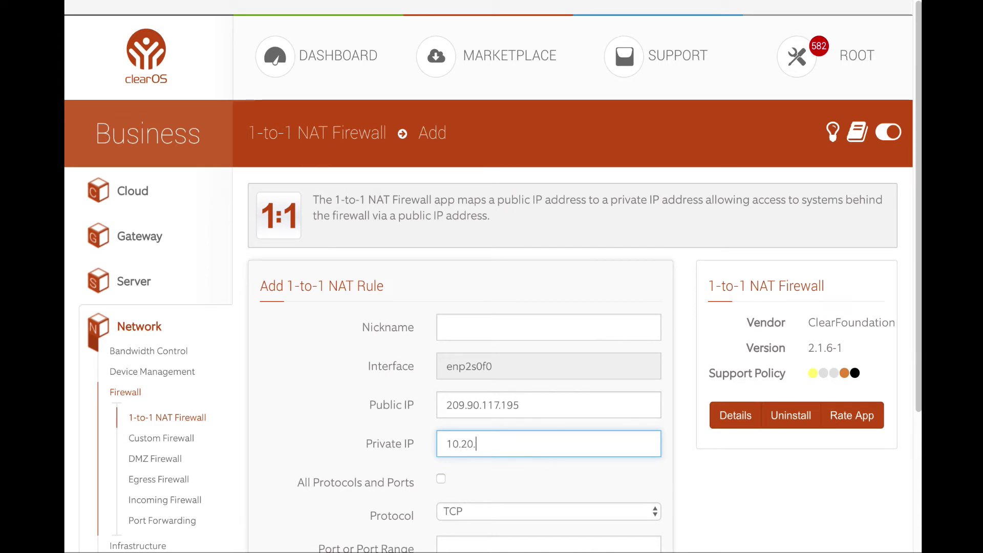
pyautogui.write('30.11')
# - Give the second NAT rule the nickname OWA and TCP port 443, and add it
pyautogui.click(479, 322)
pyautogui.write('O')
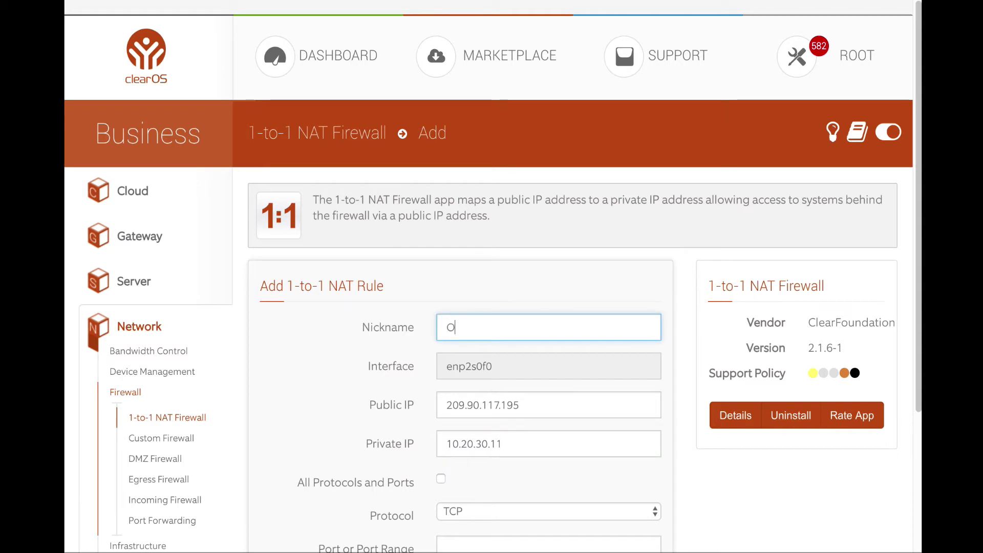
pyautogui.write('WA')
pyautogui.click(472, 540)
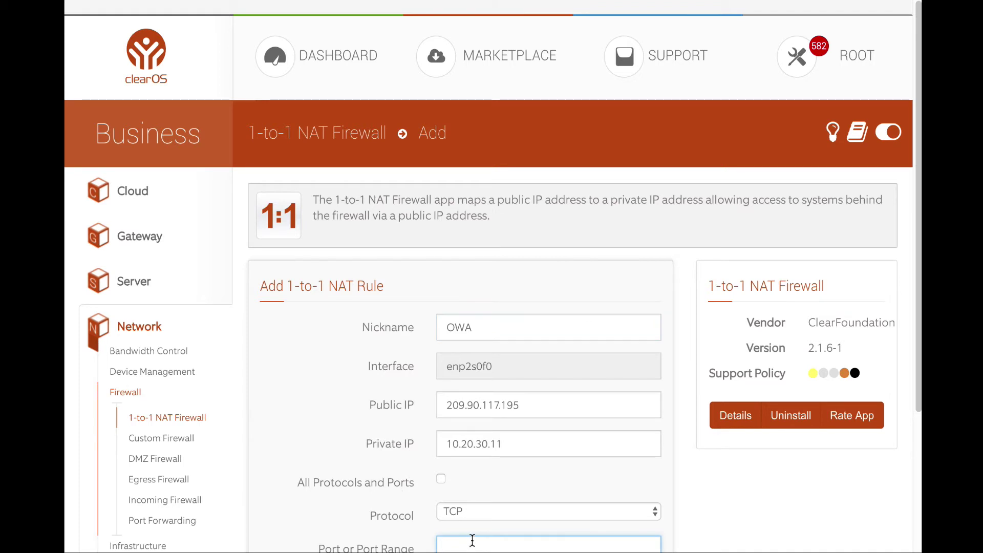
pyautogui.write('443')
pyautogui.scroll(-3, 367, 423)
pyautogui.click(588, 400)
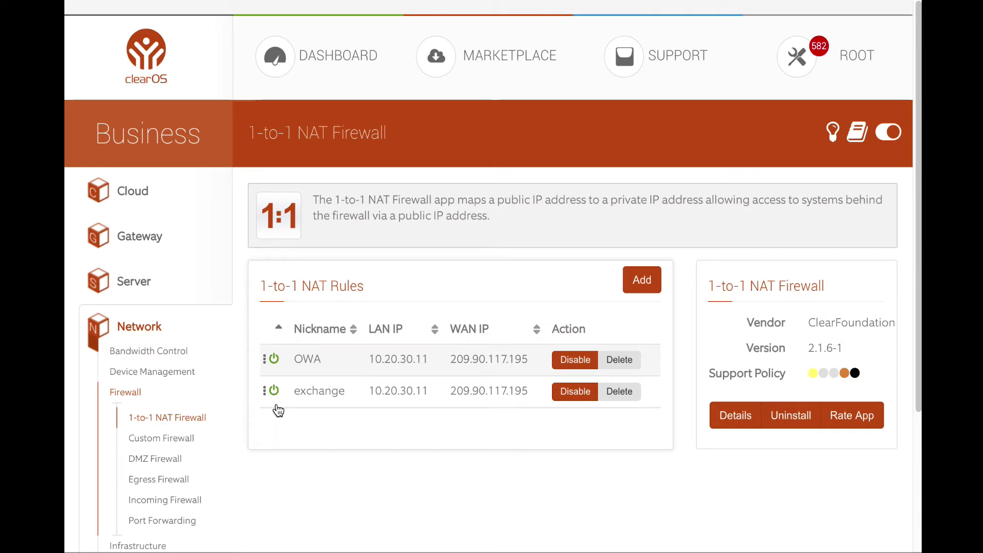
# - Start a new rule by service in the Port Forwarding app and choose HTTPS as the service
pyautogui.click(185, 520)
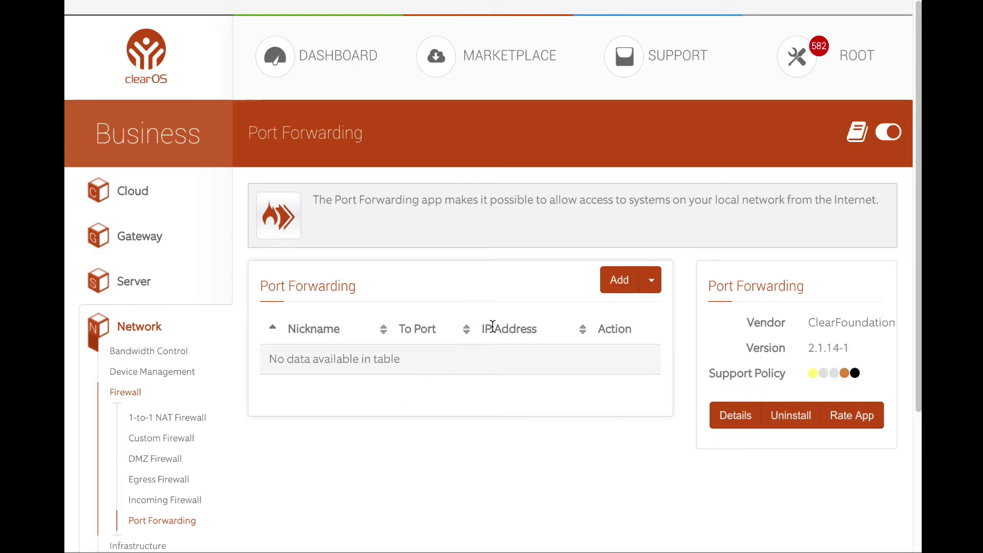
pyautogui.click(651, 285)
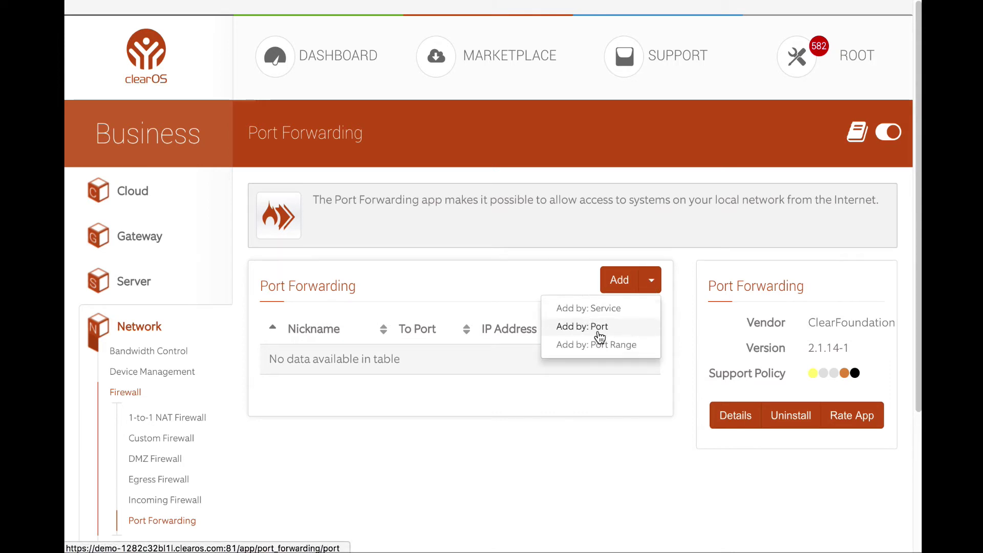
pyautogui.click(600, 309)
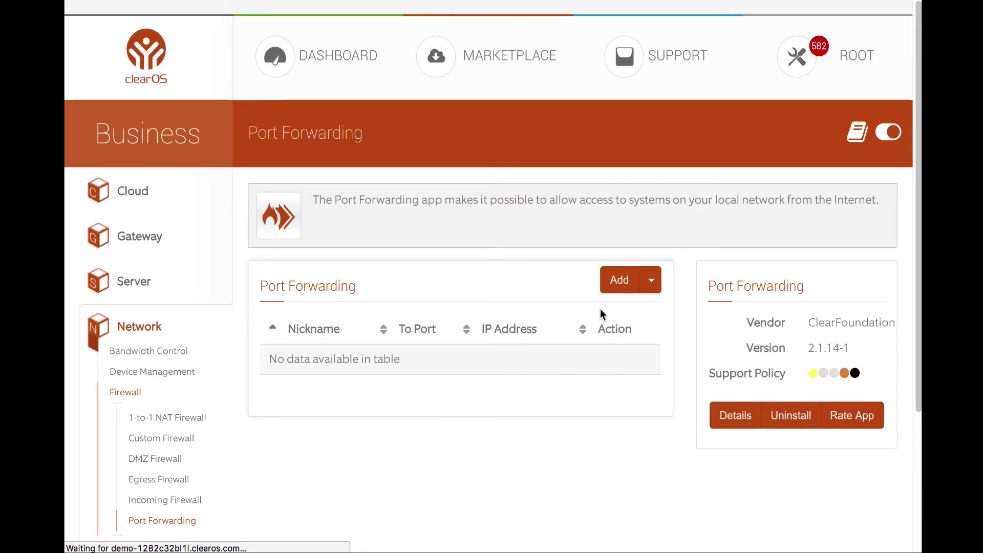
pyautogui.click(570, 326)
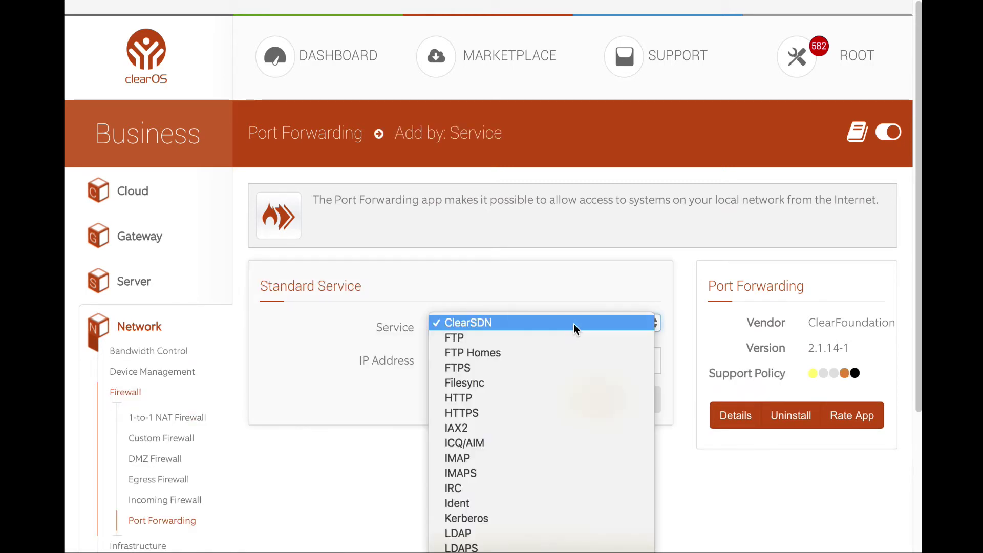
pyautogui.click(510, 414)
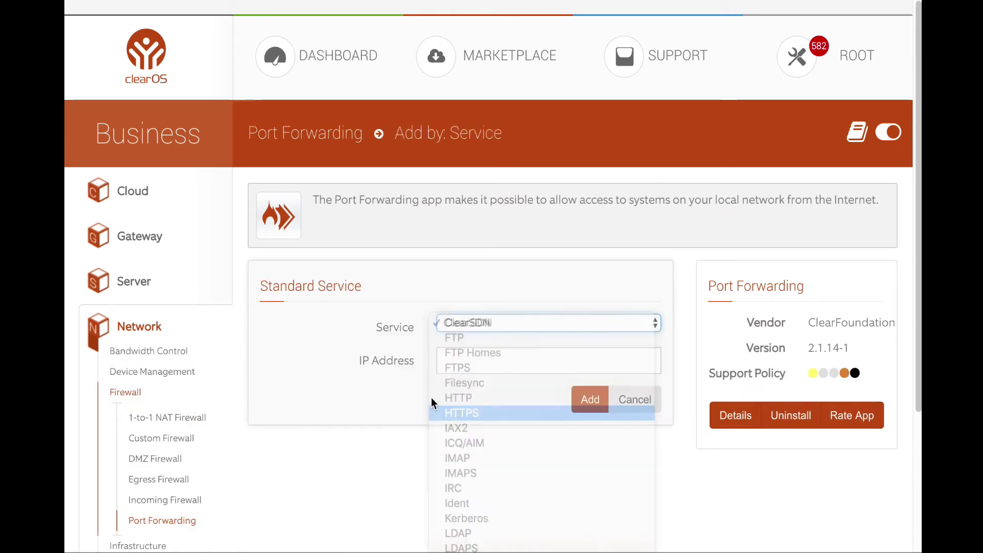
# - Set the HTTPS forwarding rule's IP address to 10.20.30.12 and add the rule
pyautogui.click(488, 365)
pyautogui.write('10')
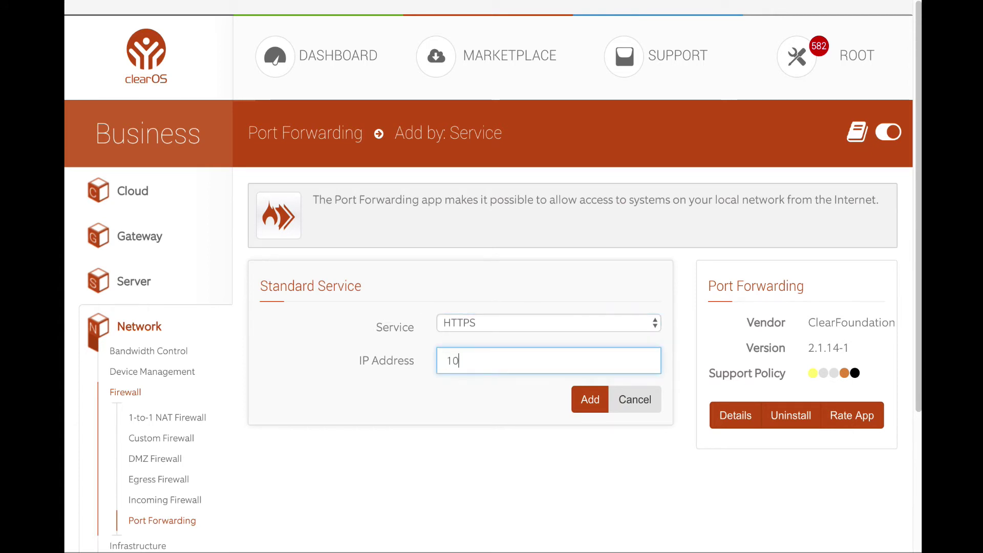
pyautogui.write('.20.30.1')
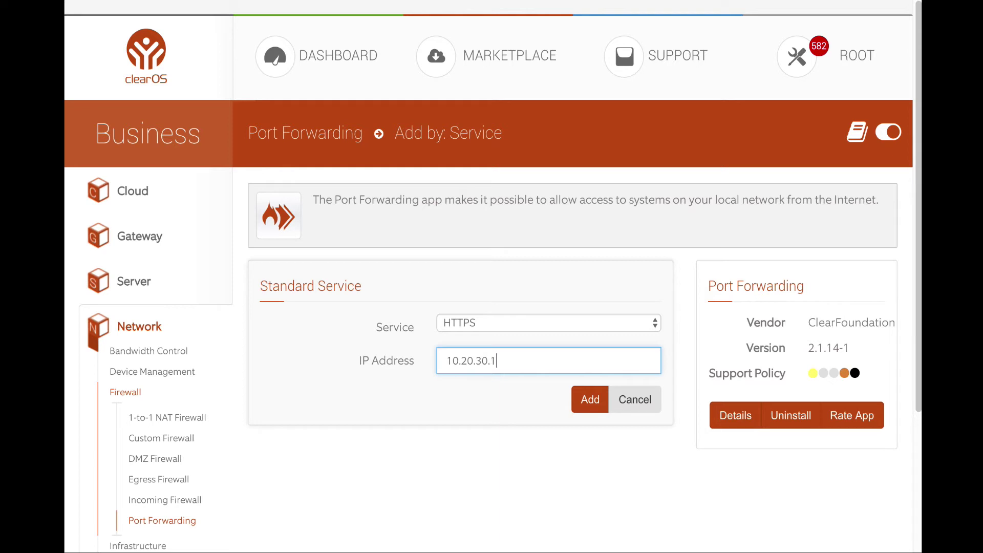
pyautogui.write('2')
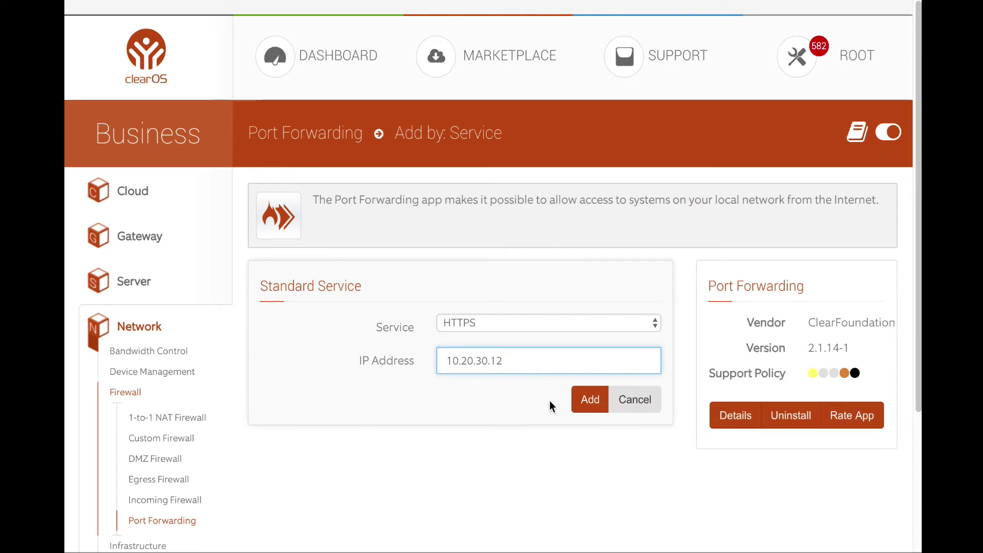
pyautogui.click(593, 404)
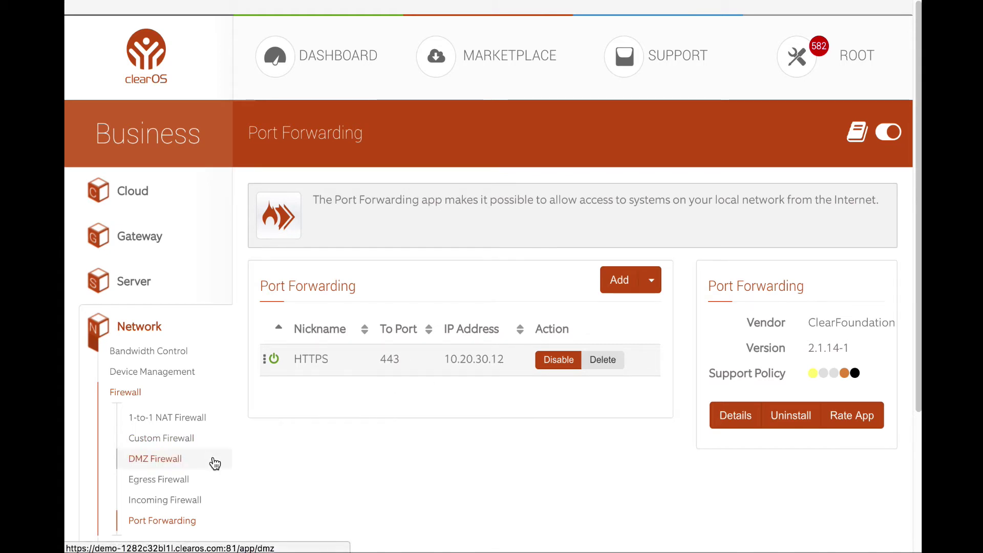
# - Open the Incoming Firewall app and review the allowed incoming connections
pyautogui.click(205, 507)
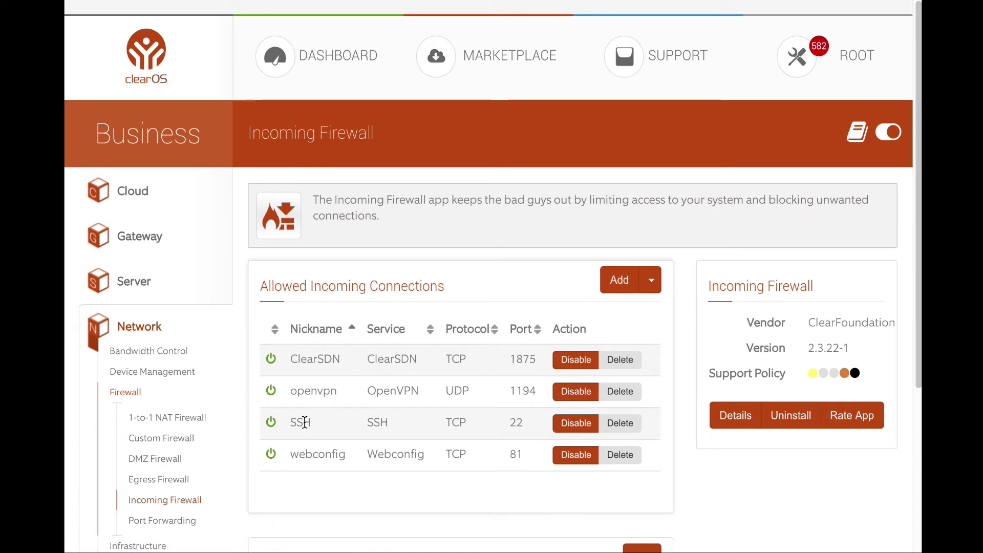
# - In the DMZ Firewall app, start a DMZ pinhole connection with IP address 10.20.30.15 and TCP port 4856
pyautogui.click(197, 470)
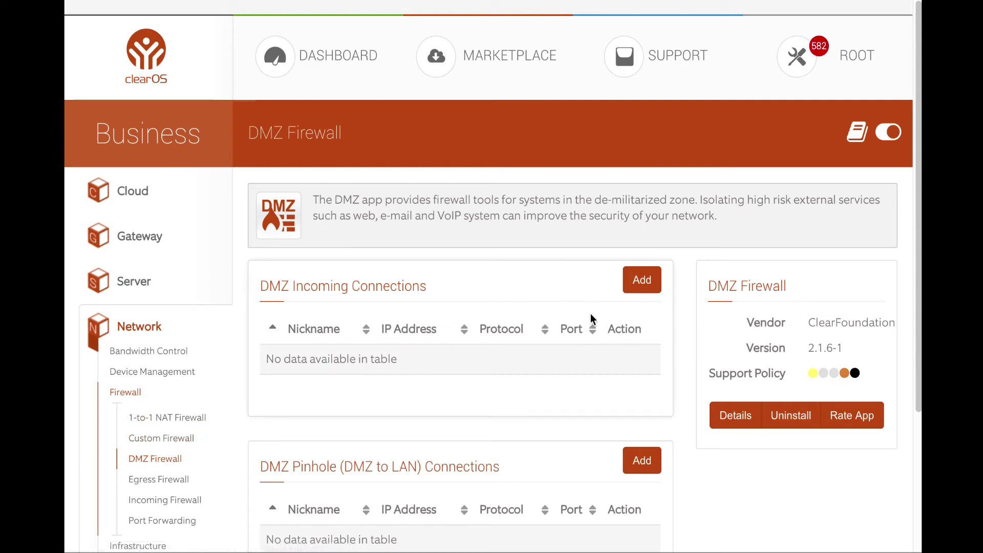
pyautogui.click(646, 463)
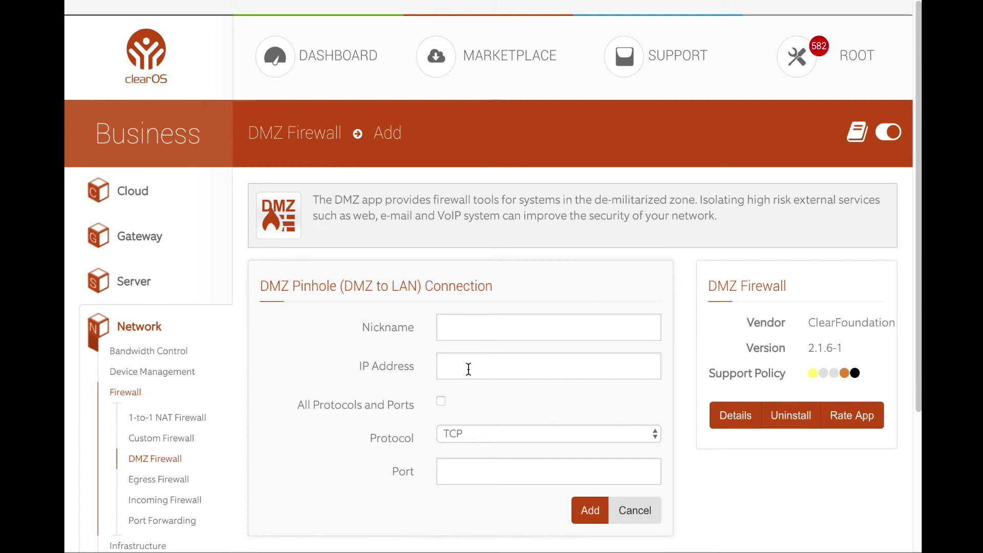
pyautogui.click(483, 373)
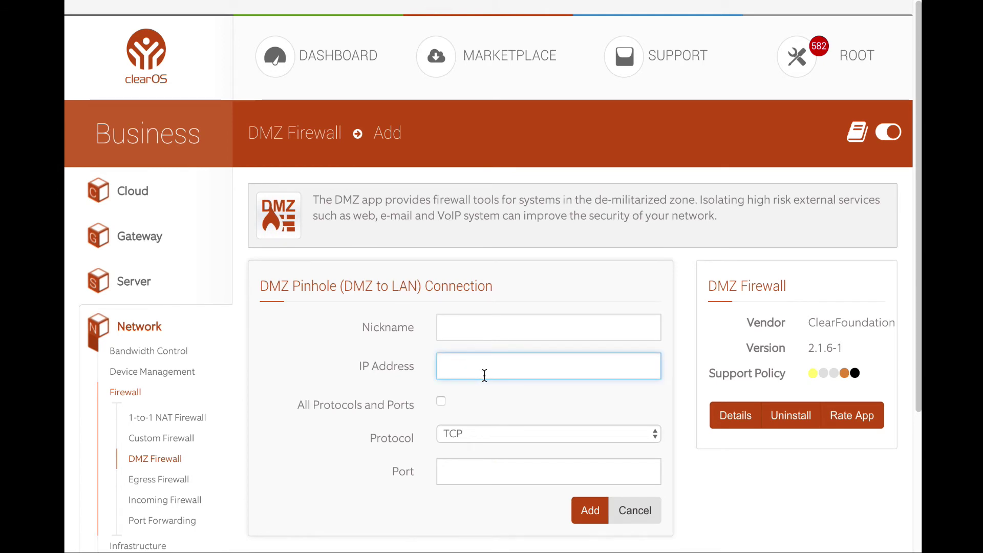
pyautogui.write('10.20.30.15')
pyautogui.click(481, 470)
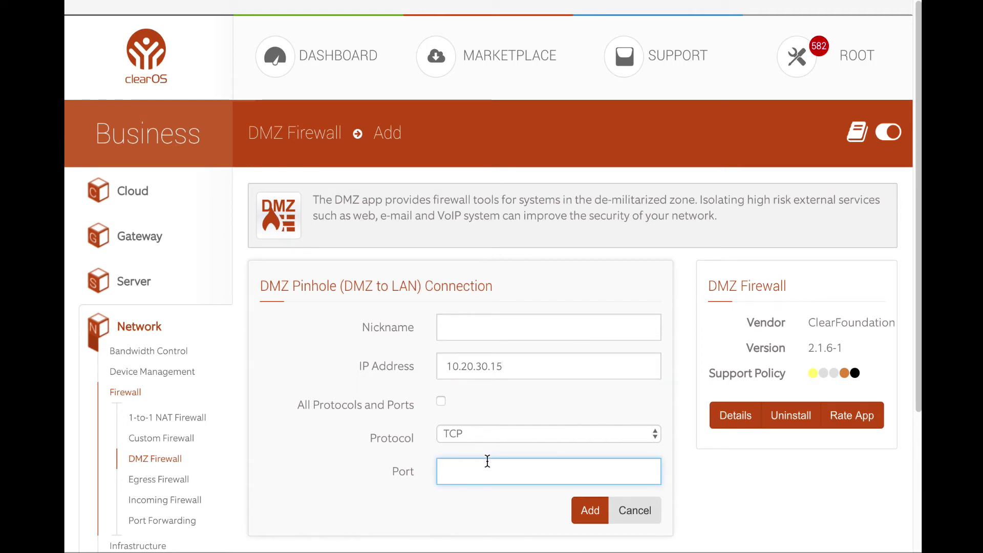
pyautogui.write('4856')
# - Give the DMZ pinhole connection the nickname mssql and add it
pyautogui.click(462, 333)
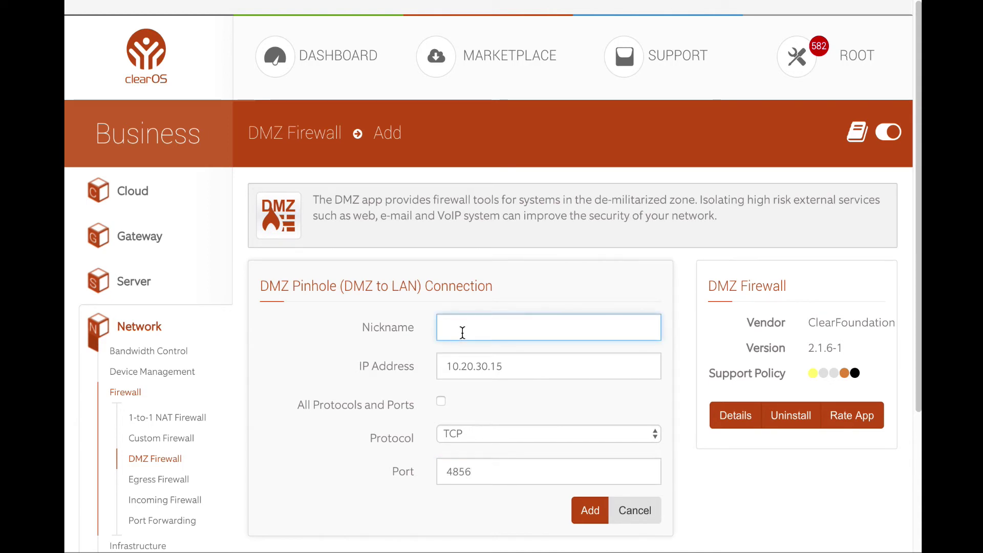
pyautogui.write('mssql')
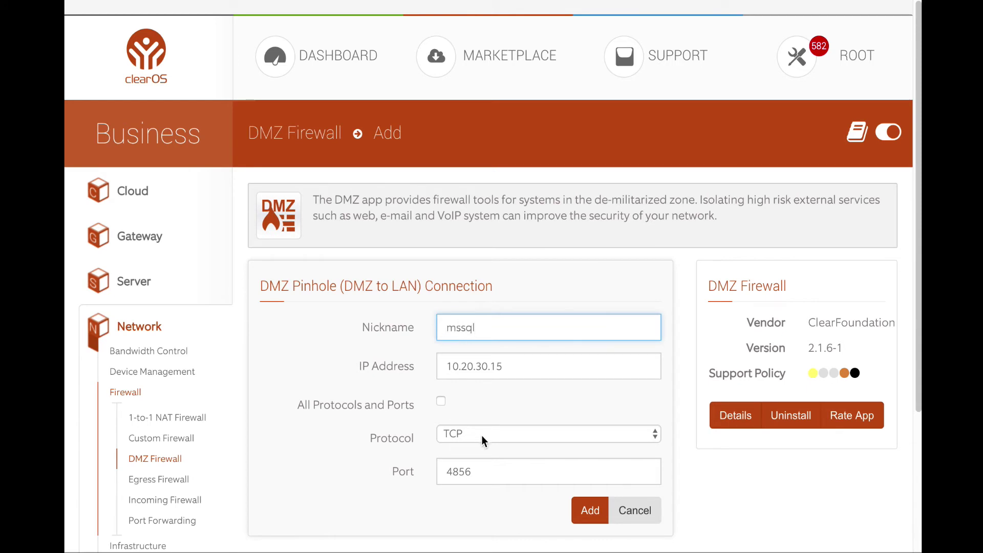
pyautogui.click(587, 512)
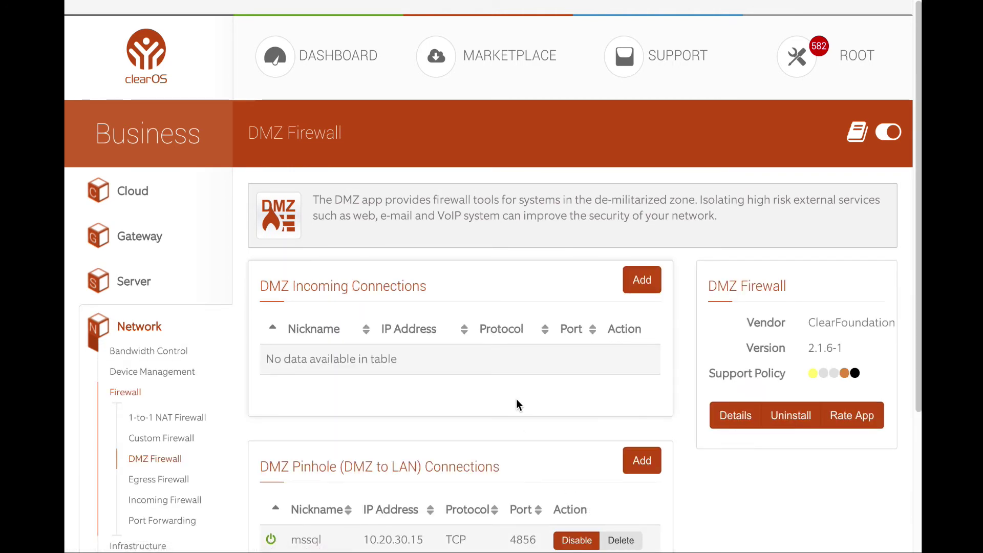
# - Open the Egress Firewall app and review its mode, destination ports and destination domains
pyautogui.scroll(-3, 515, 412)
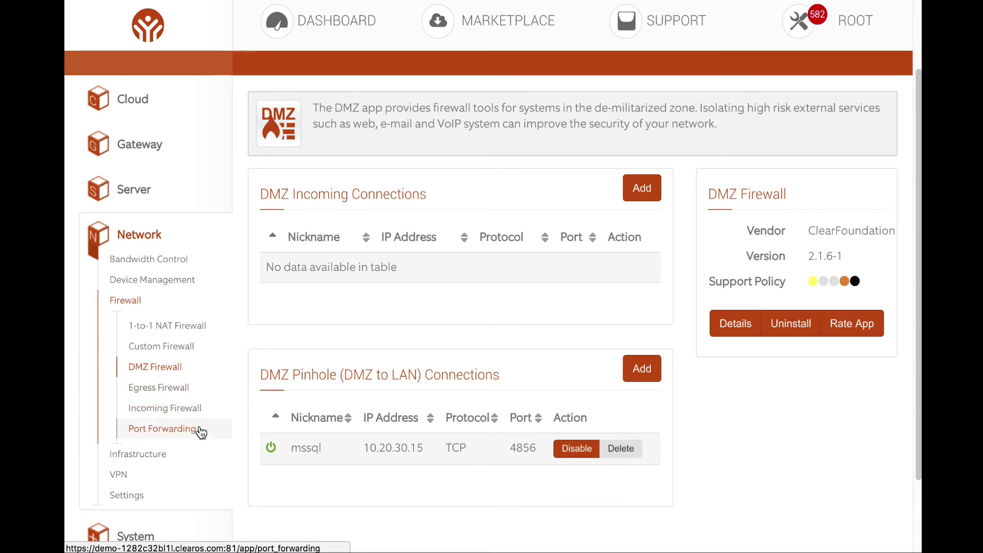
pyautogui.click(185, 393)
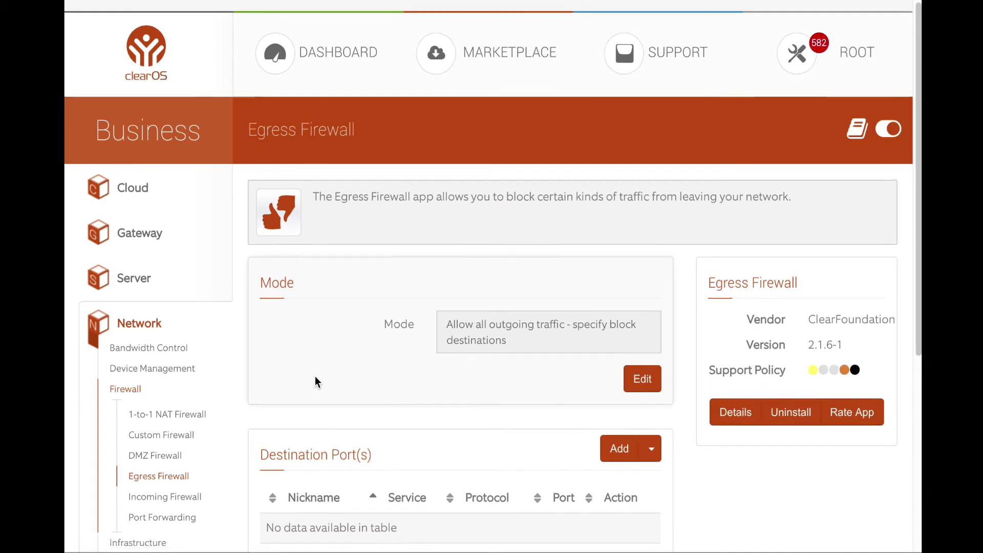
pyautogui.scroll(-5, 315, 378)
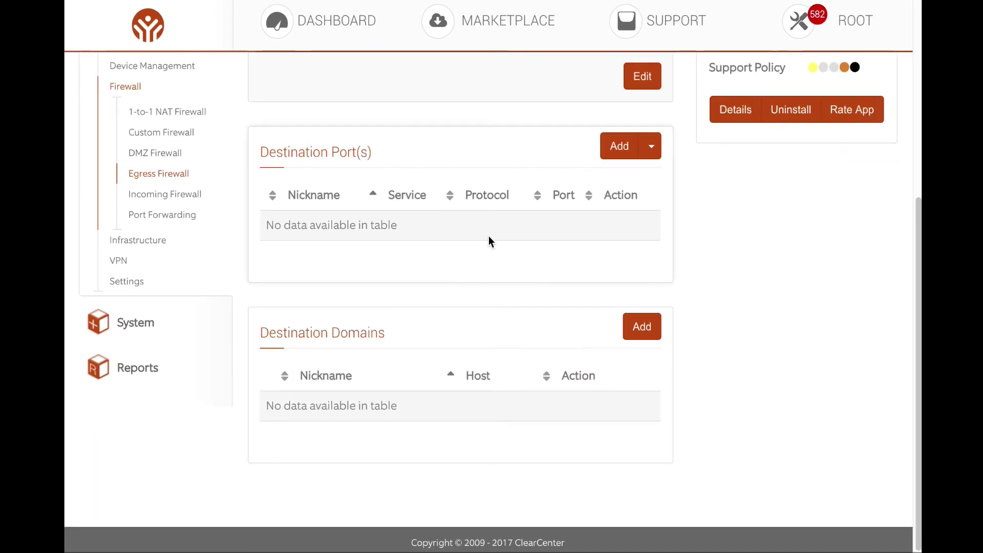
pyautogui.scroll(-1, 519, 238)
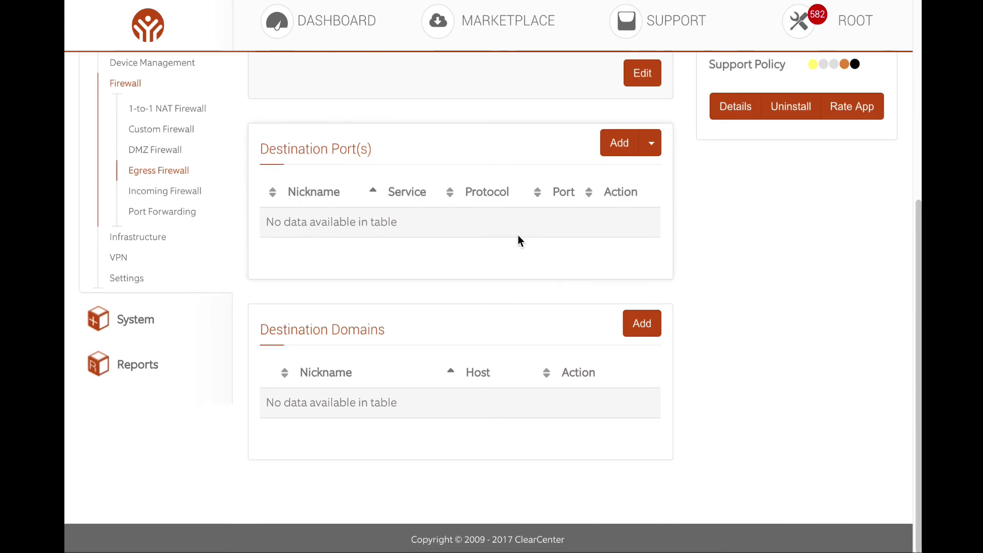
pyautogui.scroll(2, 518, 235)
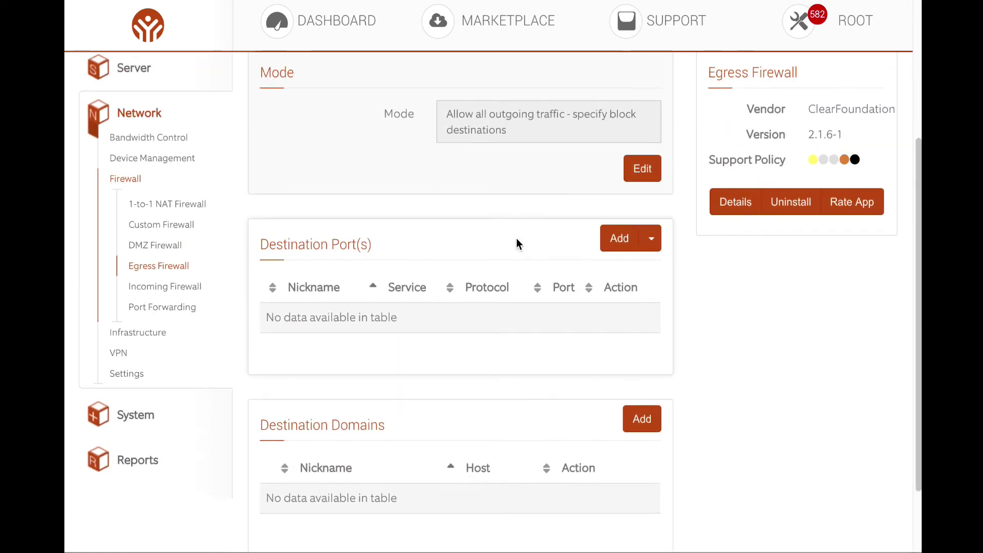
pyautogui.scroll(2, 516, 238)
pyautogui.scroll(1, 515, 244)
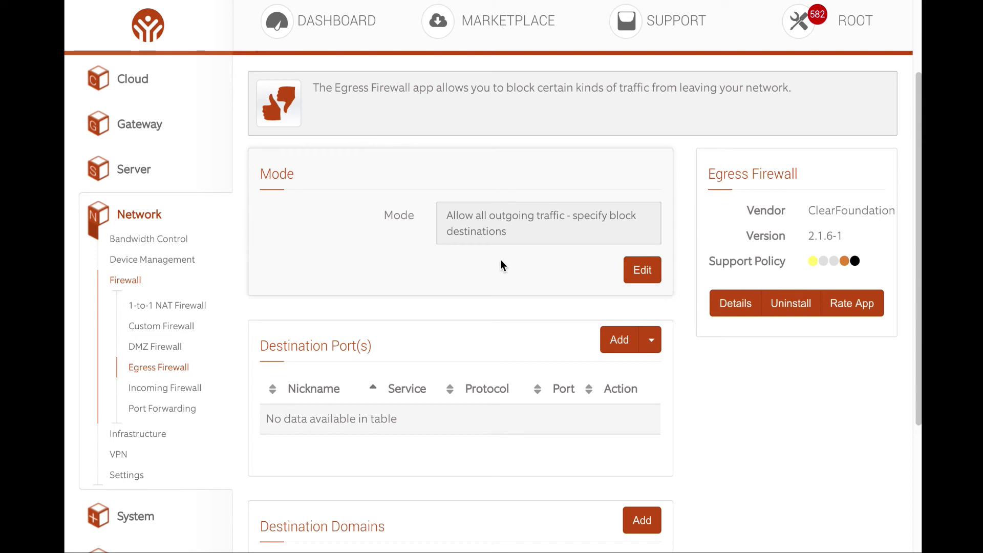
pyautogui.scroll(1, 496, 256)
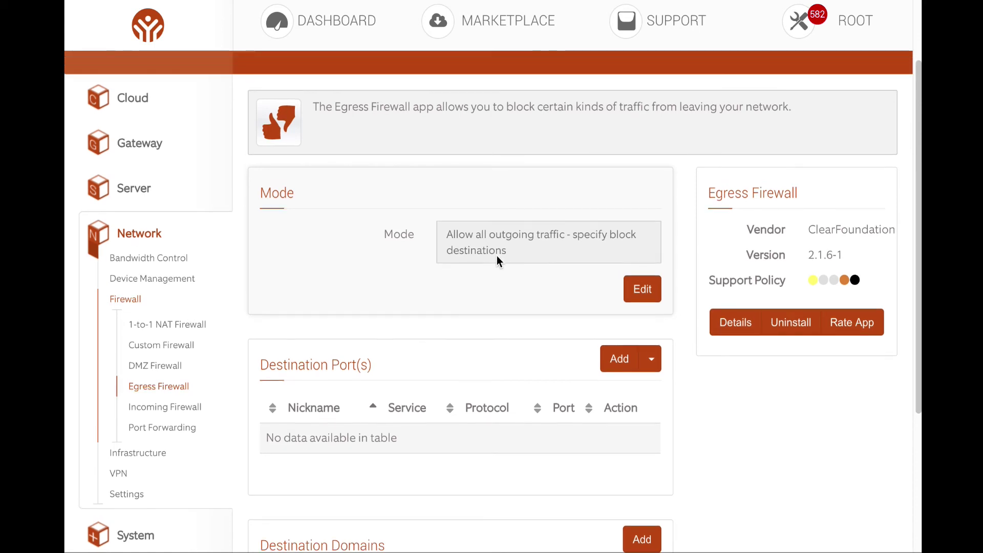
pyautogui.scroll(-3, 497, 256)
pyautogui.scroll(5, 497, 256)
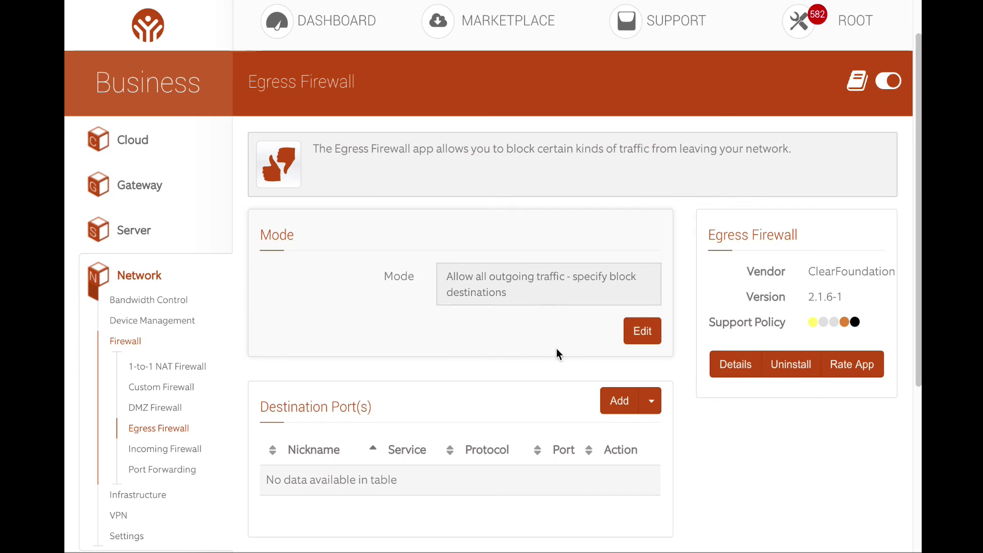
pyautogui.scroll(-5, 512, 357)
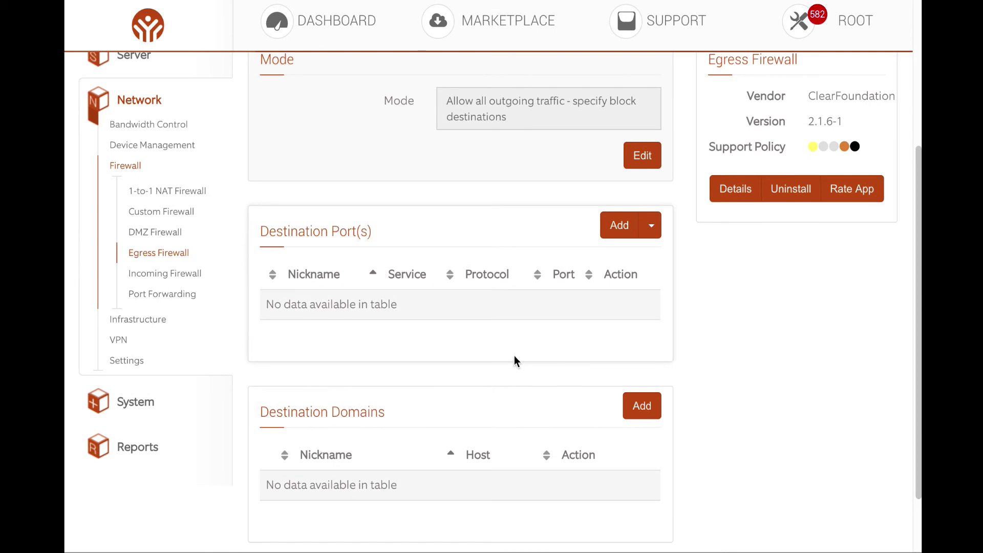
pyautogui.scroll(-2, 514, 356)
pyautogui.scroll(3, 514, 356)
pyautogui.scroll(-3, 514, 358)
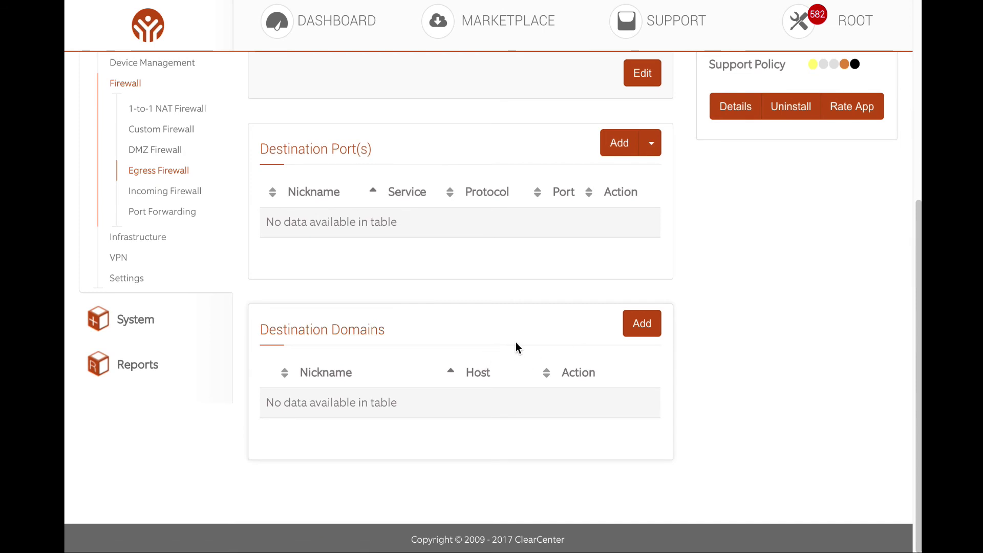
pyautogui.scroll(1, 515, 342)
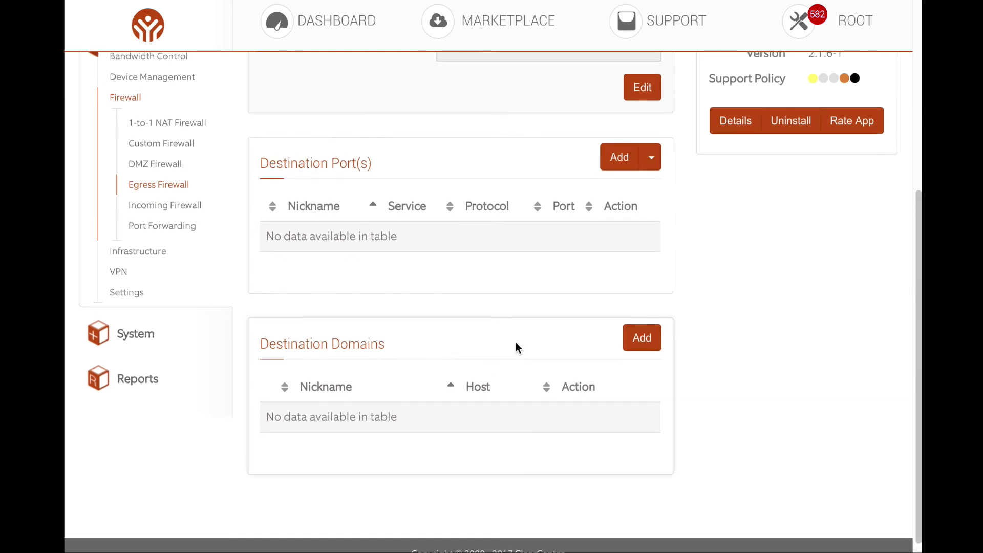
pyautogui.scroll(1, 515, 342)
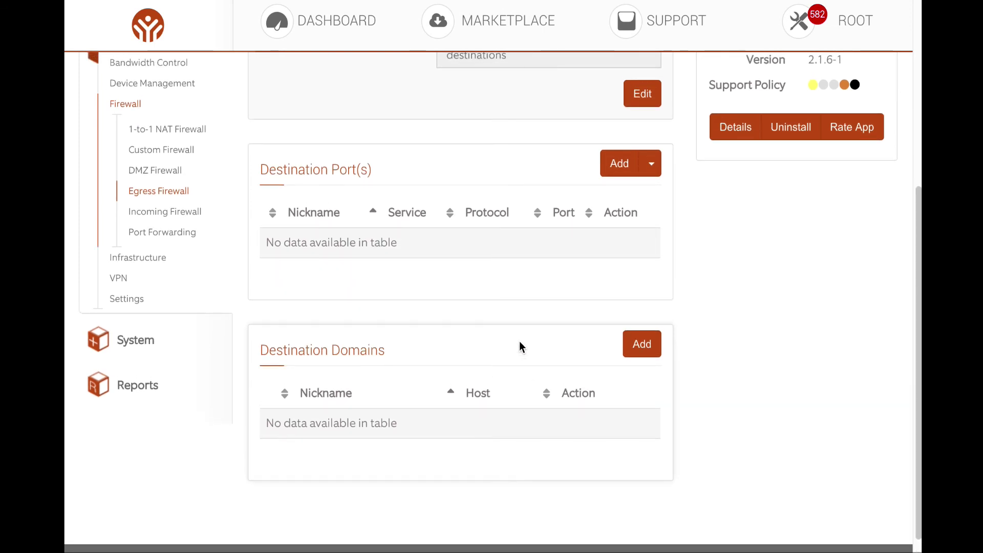
pyautogui.scroll(3, 520, 346)
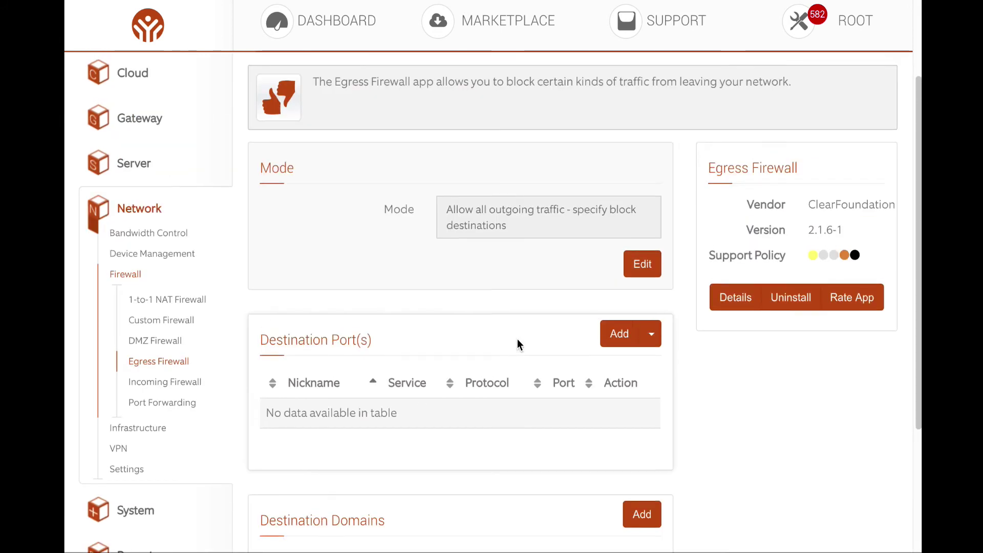
pyautogui.scroll(2, 519, 344)
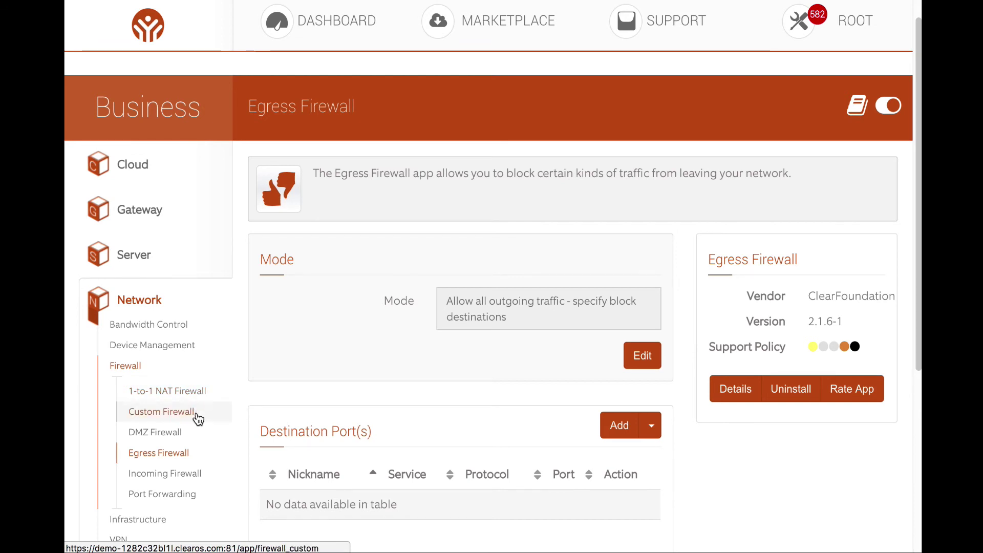
# - Revisit the Incoming Firewall app, and examine the IPv4 and IPv6 rule lists in the Custom Firewall app
pyautogui.click(182, 480)
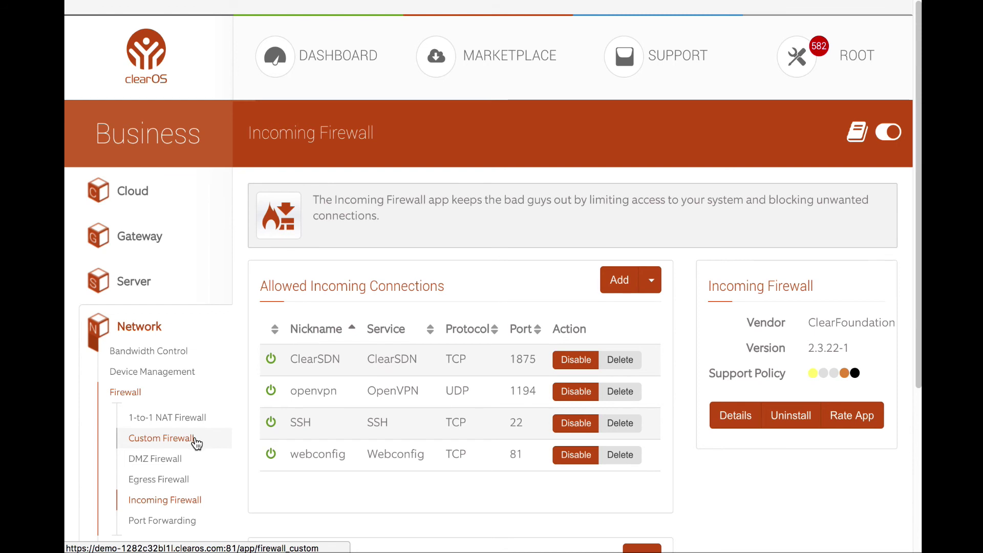
pyautogui.click(196, 442)
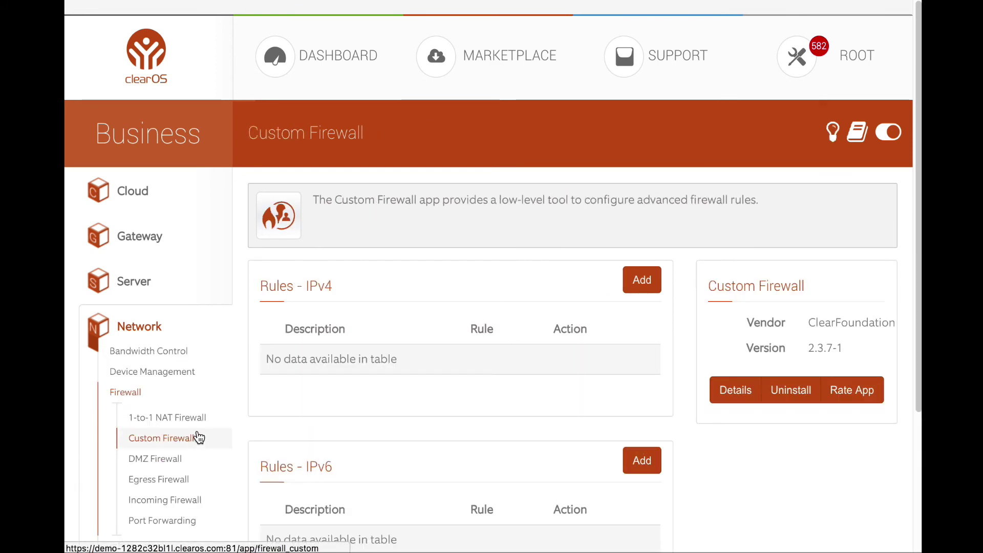
pyautogui.scroll(-3, 341, 470)
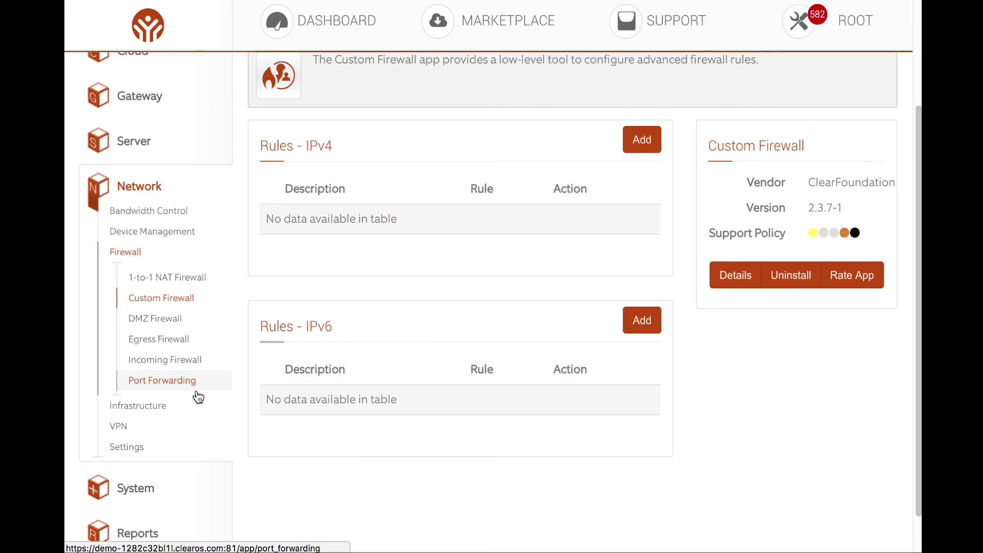
pyautogui.scroll(-1, 266, 307)
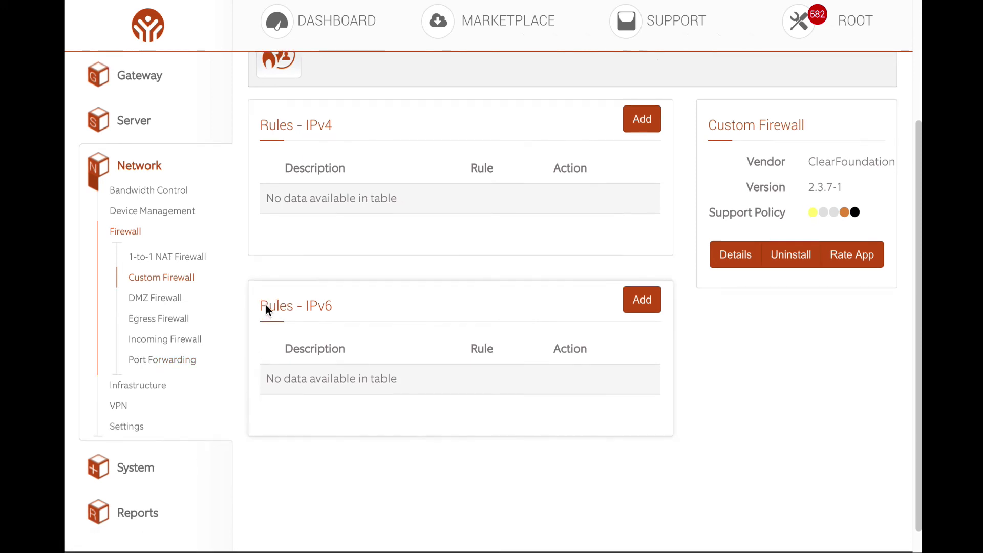
pyautogui.scroll(3, 265, 312)
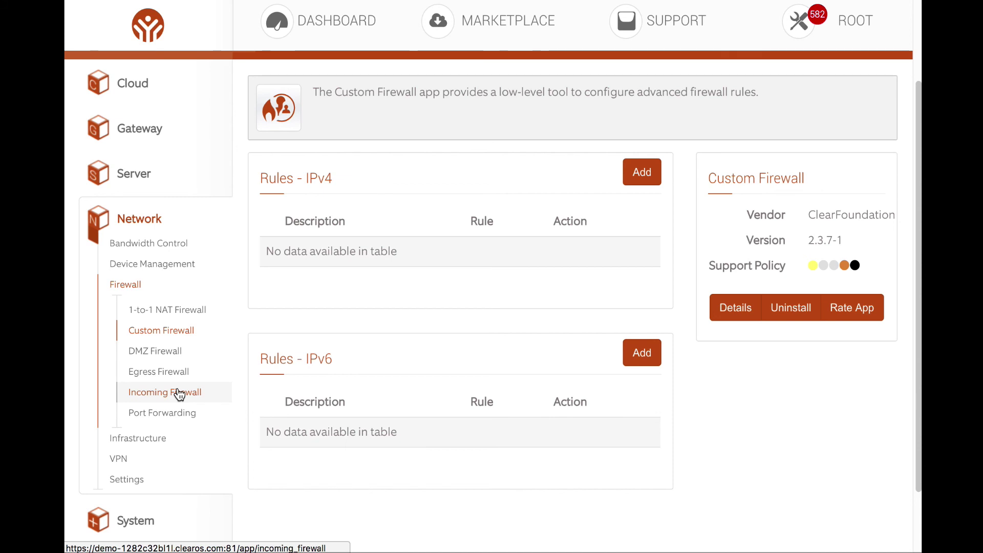
# - Read the Custom Firewall app's tips and hints, and close them
pyautogui.scroll(5, 179, 394)
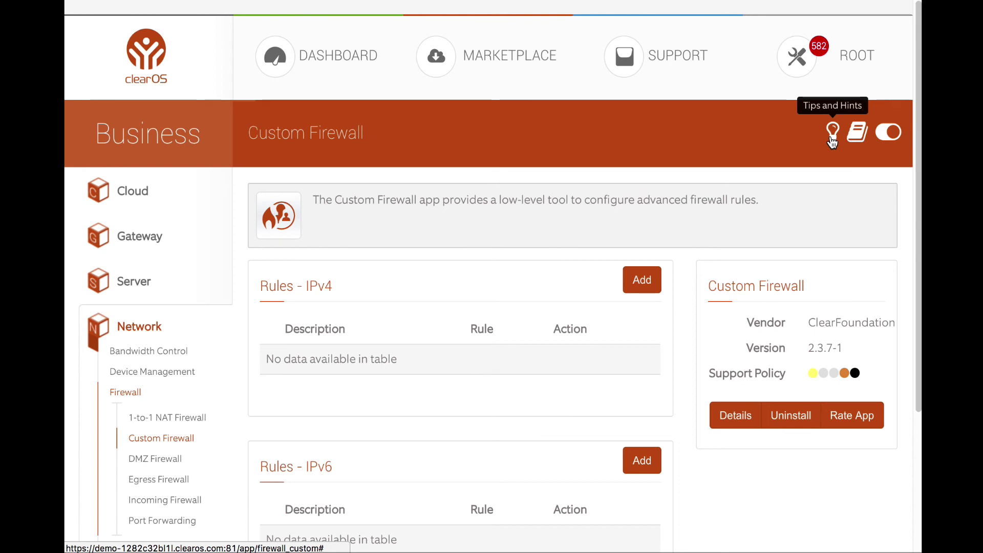
pyautogui.click(832, 137)
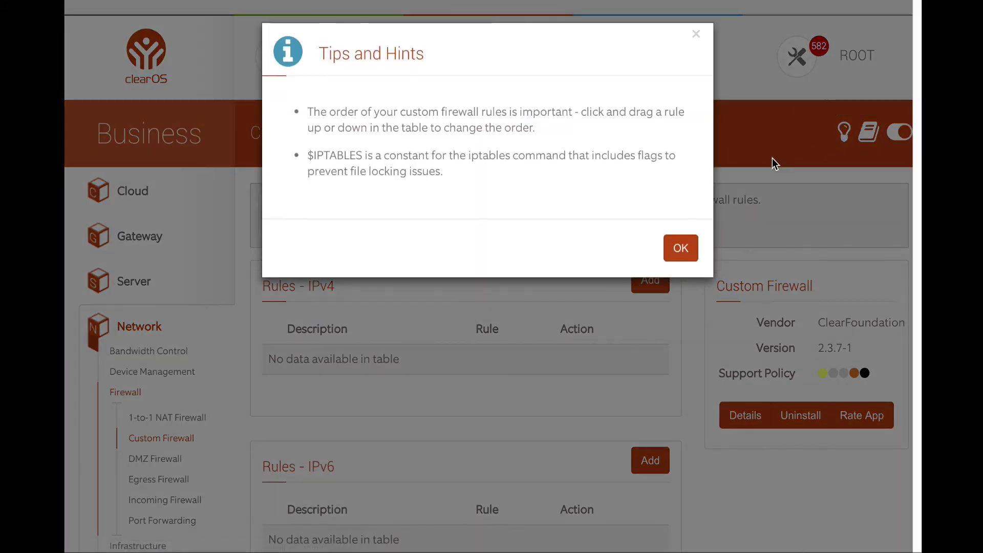
pyautogui.click(697, 36)
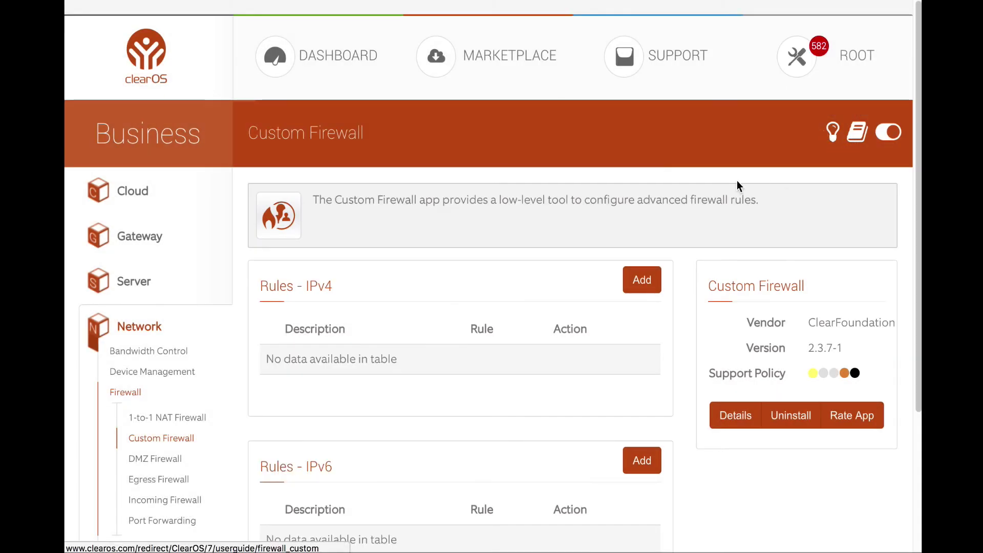
# - Go to the Marketplace and open the details page of the 1-to-1 NAT app
pyautogui.click(509, 90)
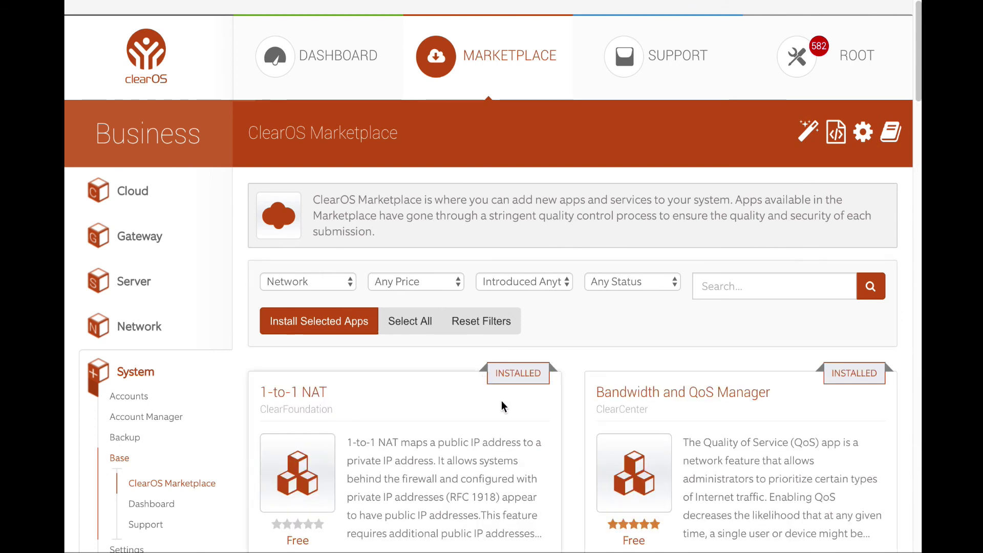
pyautogui.scroll(-5, 503, 404)
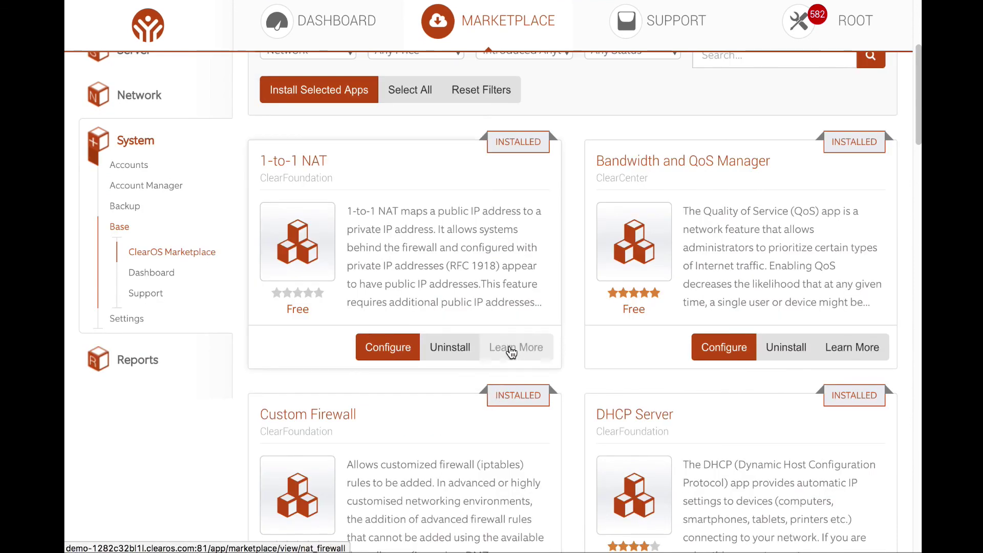
pyautogui.rightClick(511, 351)
pyautogui.click(535, 351)
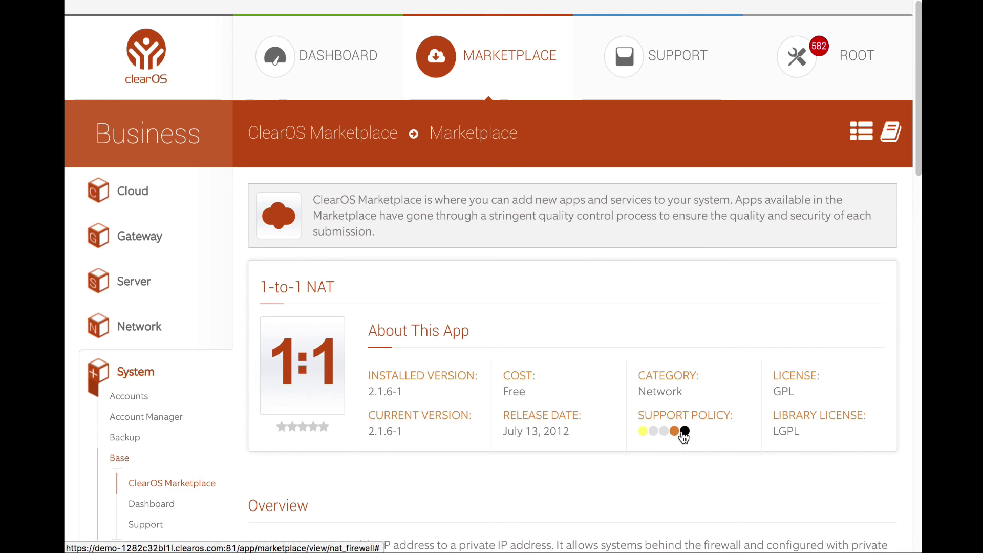
# - Review the 1-to-1 NAT app's support policy, overview, developer and reviews sections, and return to the Marketplace listing
pyautogui.scroll(-1, 674, 433)
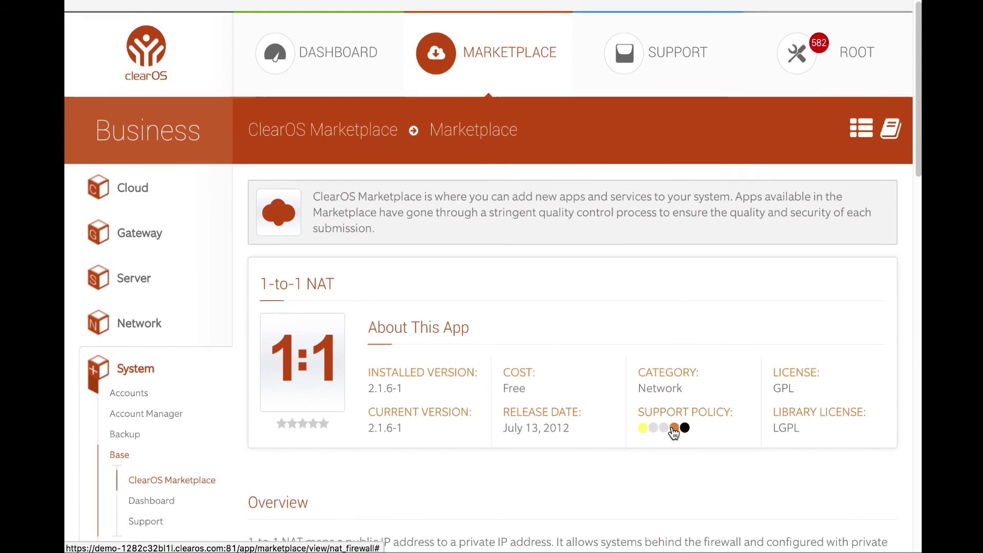
pyautogui.scroll(-3, 674, 433)
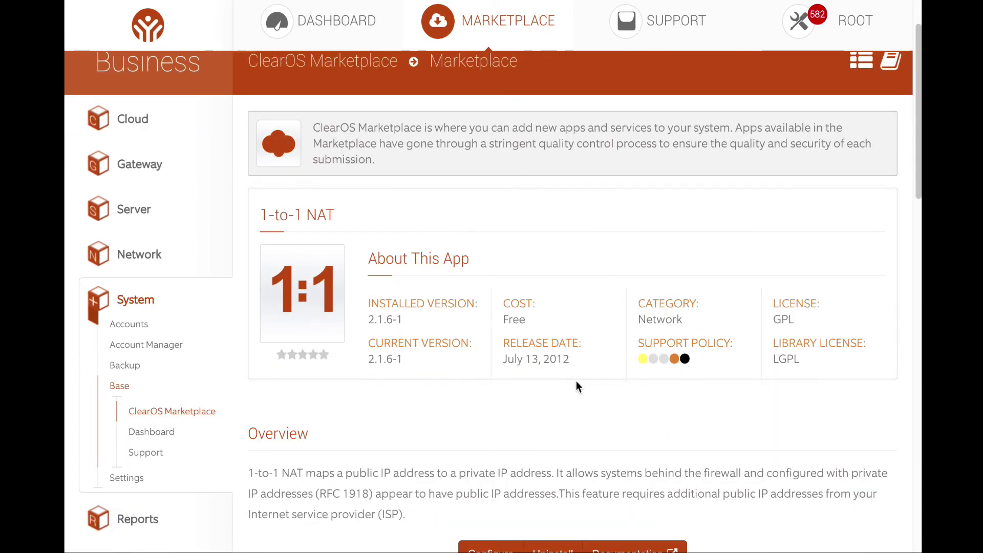
pyautogui.scroll(-6, 566, 384)
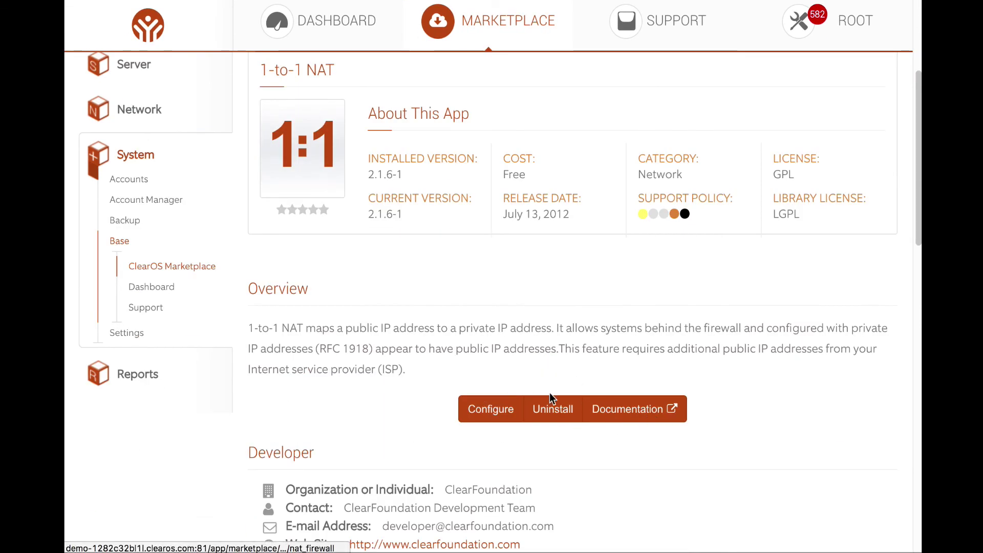
pyautogui.scroll(-12, 463, 367)
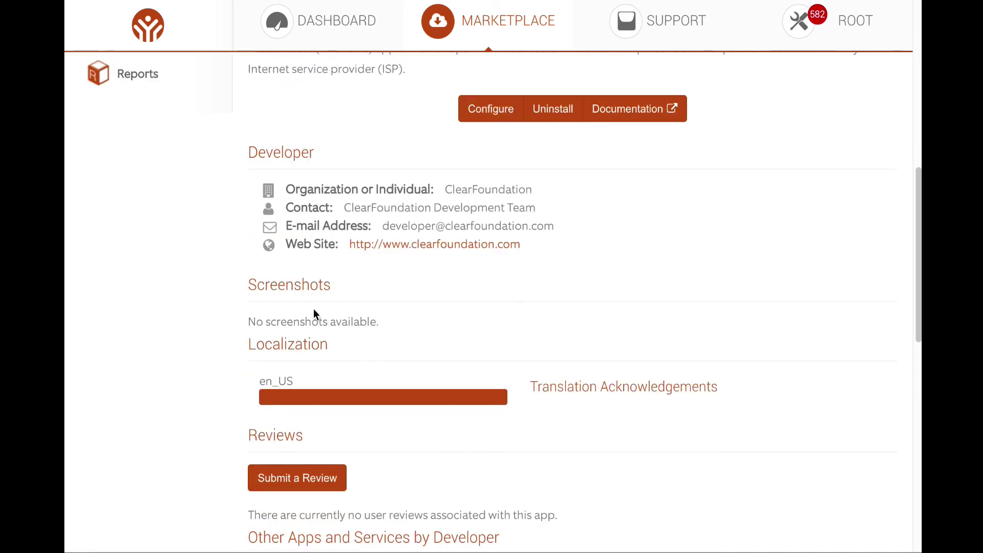
pyautogui.scroll(1, 533, 307)
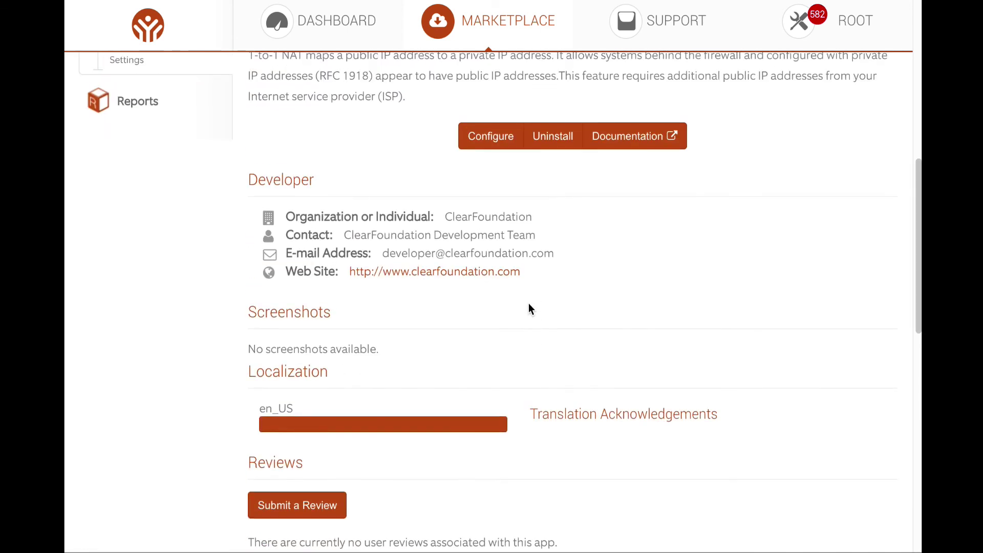
pyautogui.scroll(18, 443, 321)
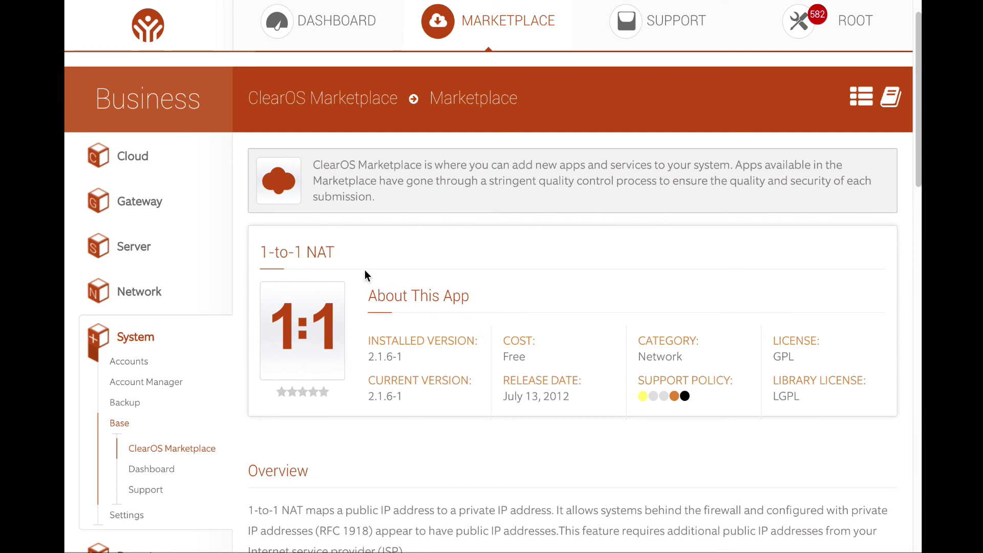
pyautogui.click(442, 51)
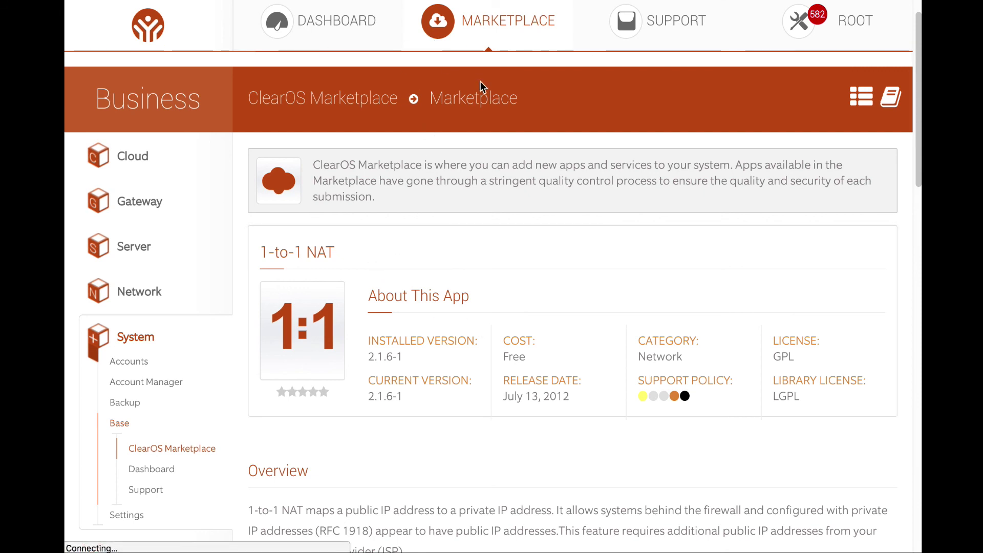